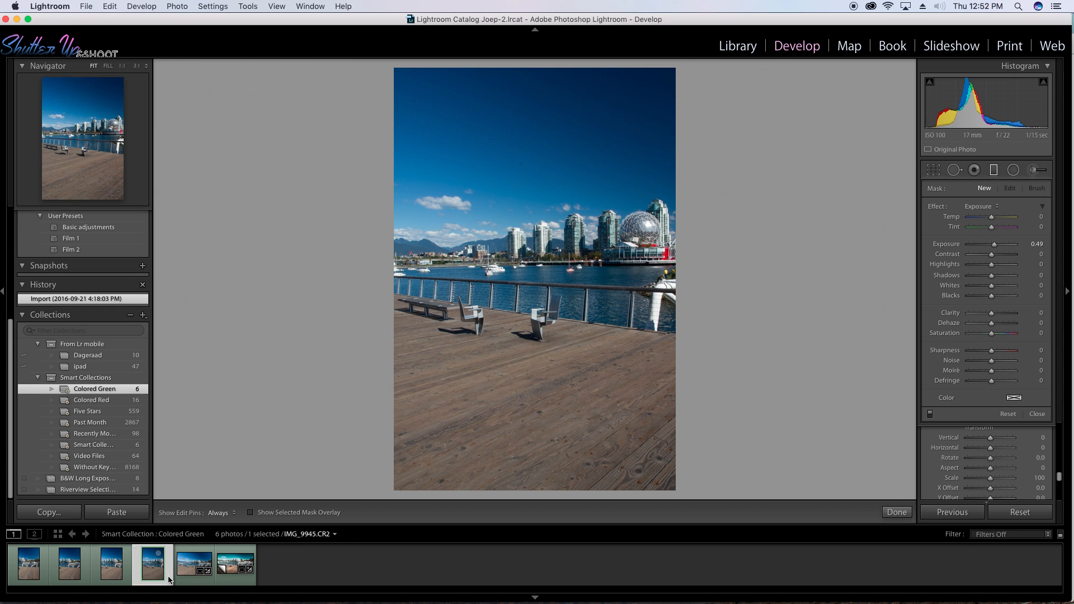
Select the four vertical boardwalk photos in the filmstrip and start a Panorama photo merge with them.
super+click(107, 576)
super+click(88, 569)
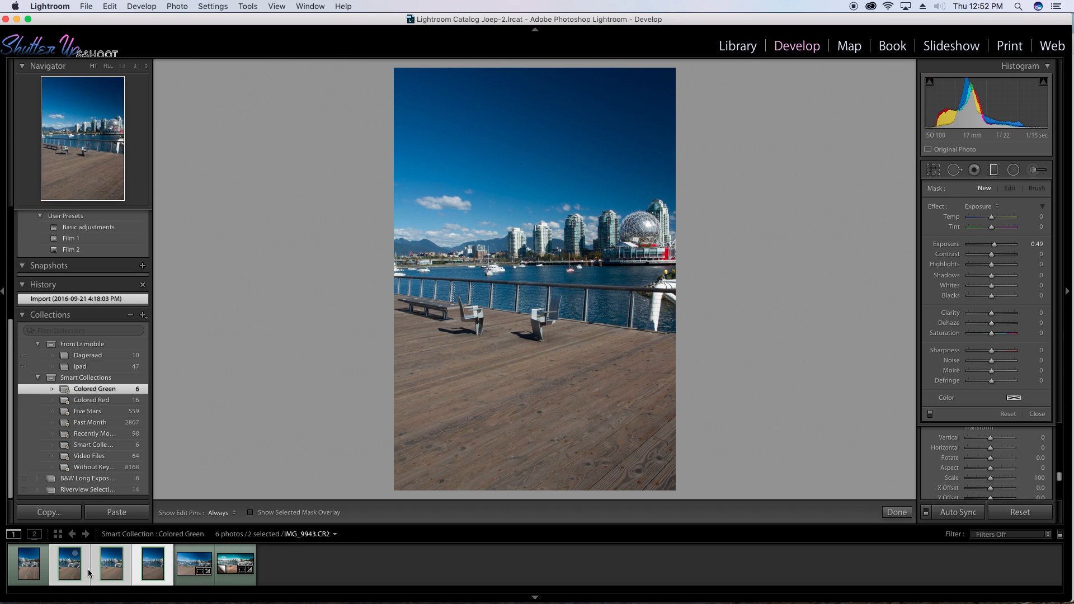
super+click(39, 570)
click(142, 582)
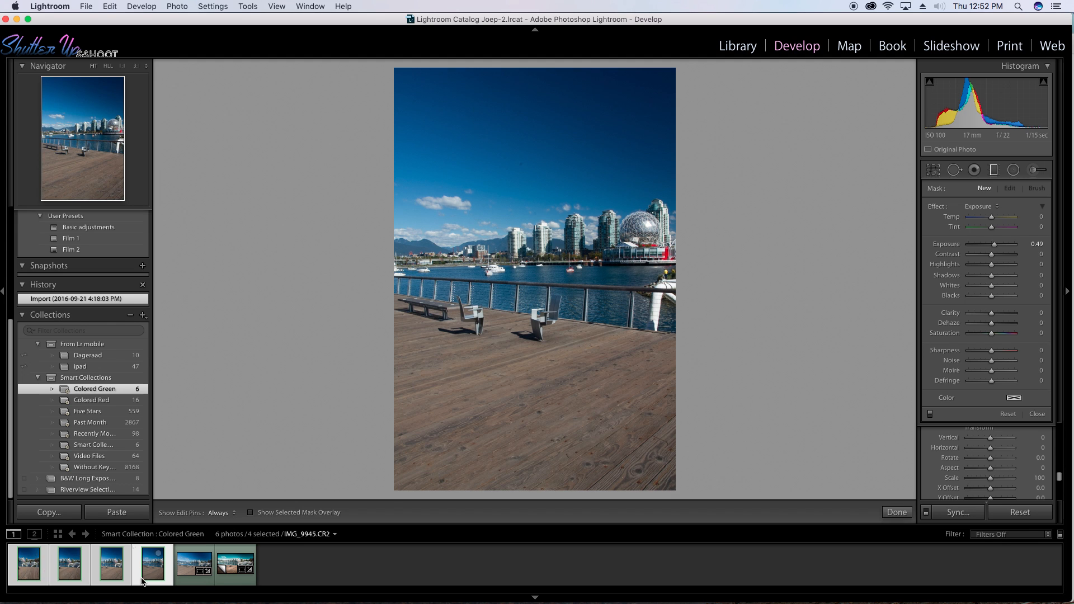
right_click(143, 582)
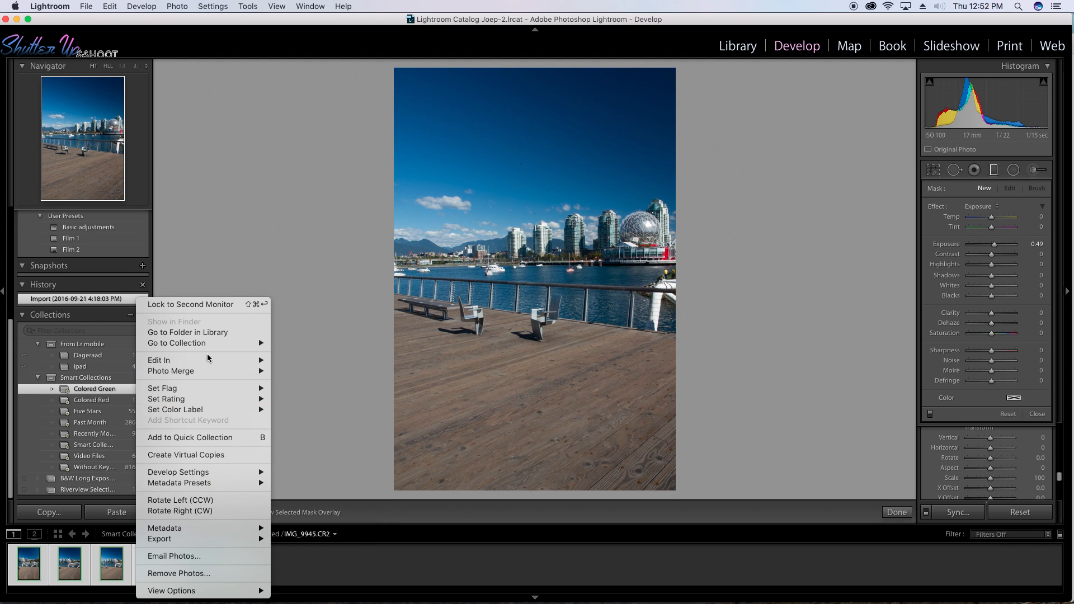
mouse_move(214, 372)
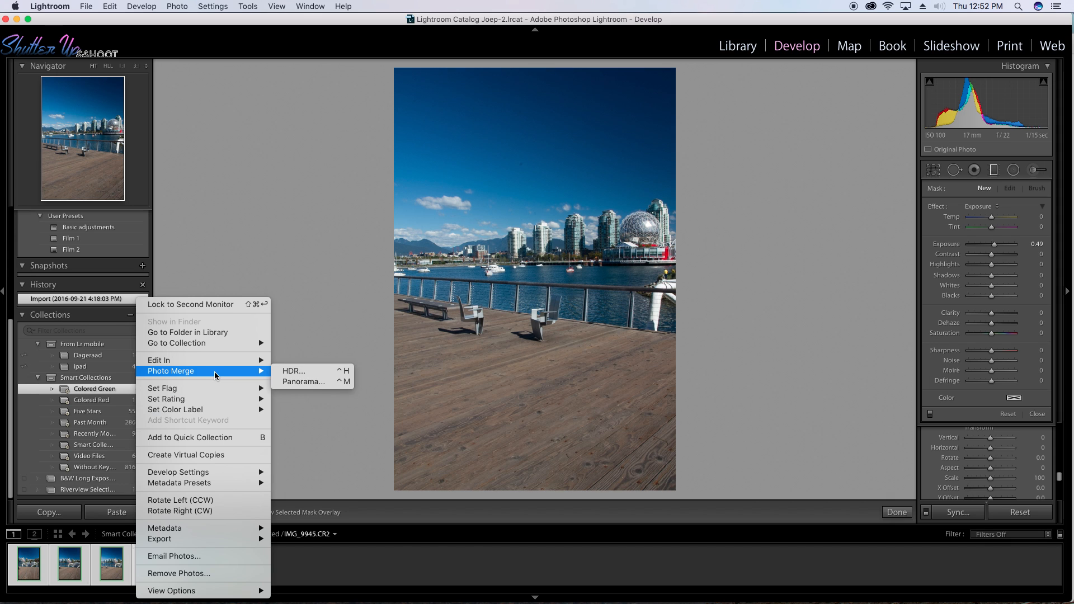
click(310, 382)
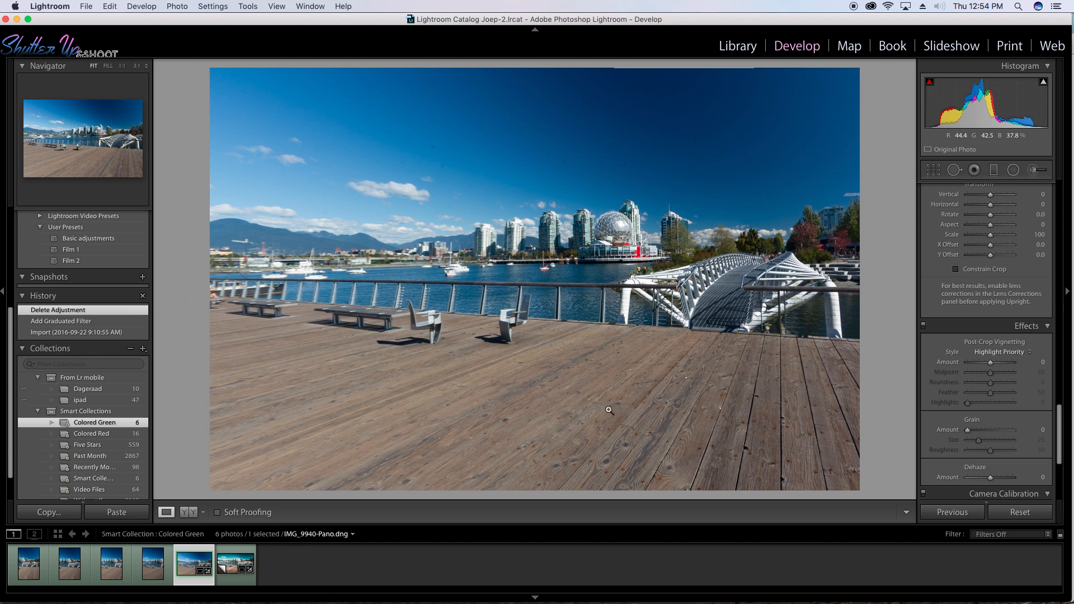
Set the panorama's Highlights to -100, Shadows to +100 and Exposure to +0.15.
scroll(1005, 309, up, 8)
scroll(1056, 363, up, 10)
drag(994, 308, 926, 308)
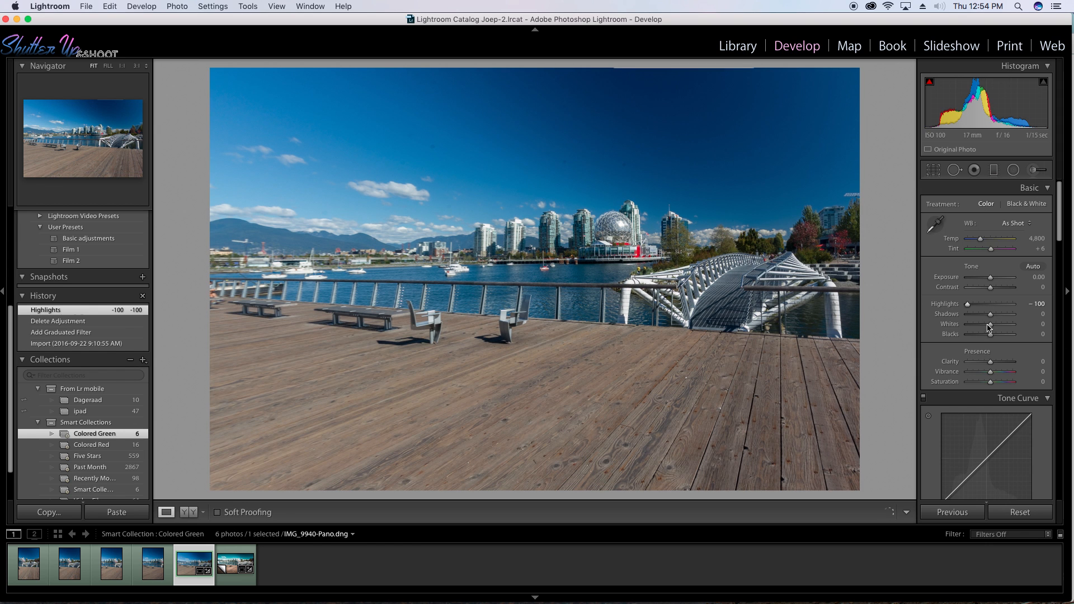
drag(990, 314, 1058, 321)
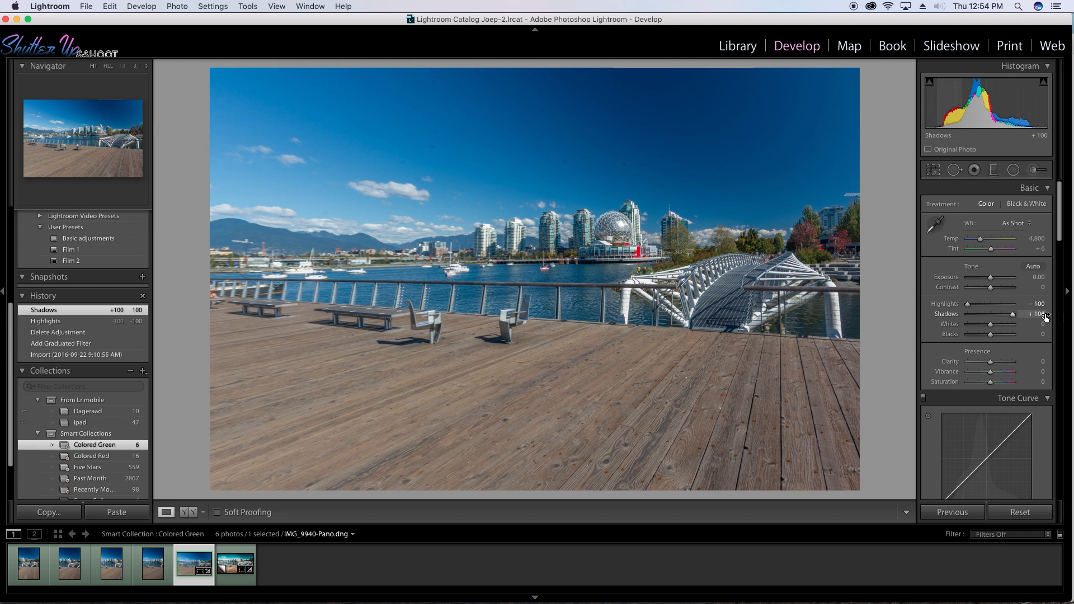
drag(990, 278, 991, 281)
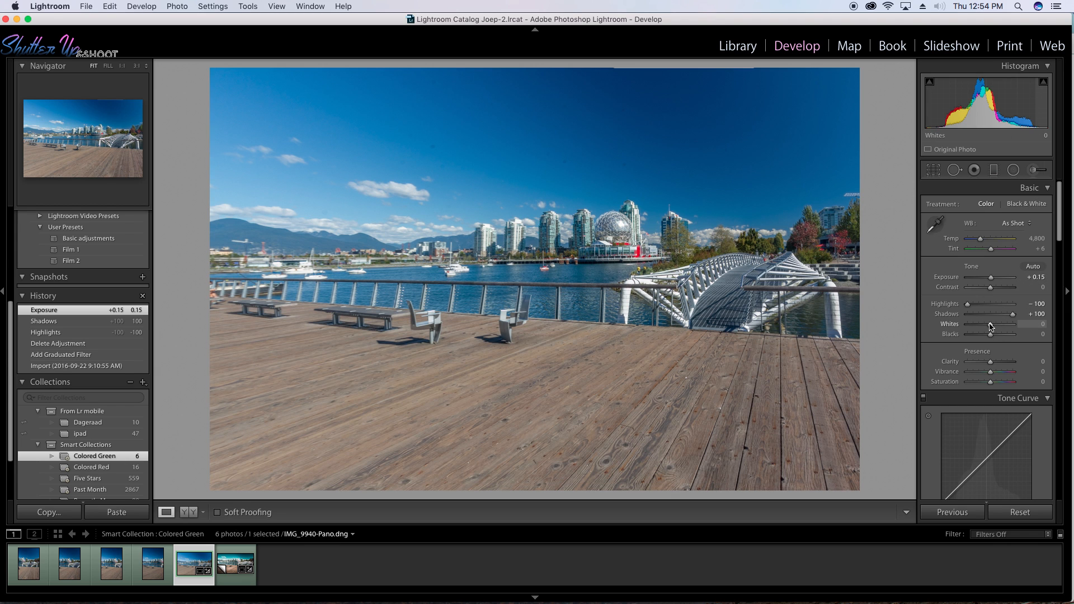
Set the panorama's Whites to +44, Blacks to -27 and Clarity to +59, checking clipping while adjusting the whites and blacks.
key(alt)
drag(990, 327, 1001, 328)
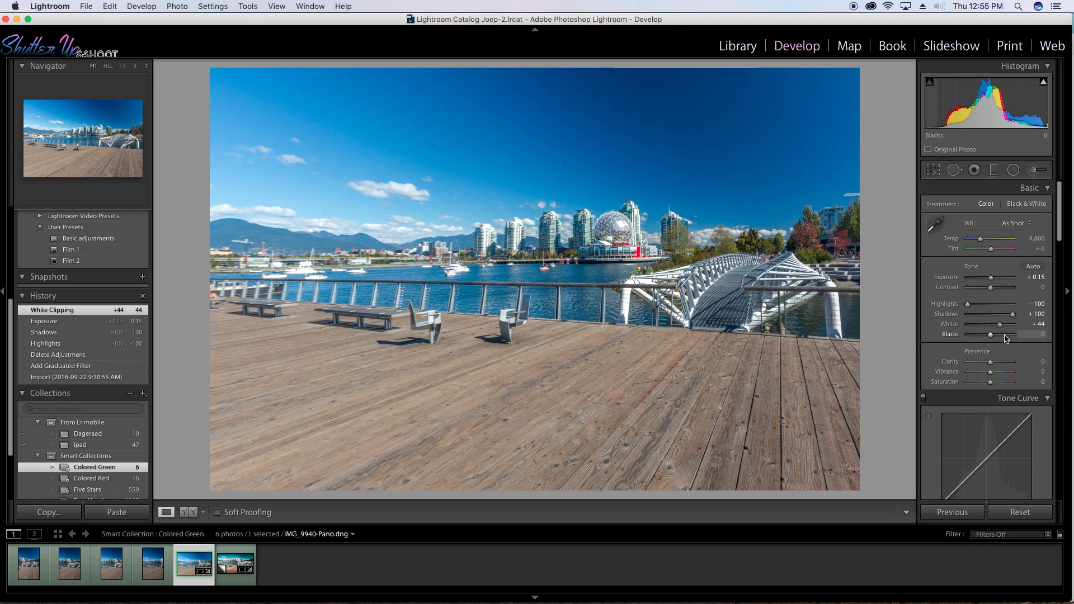
alt+click(990, 335)
drag(991, 334, 986, 335)
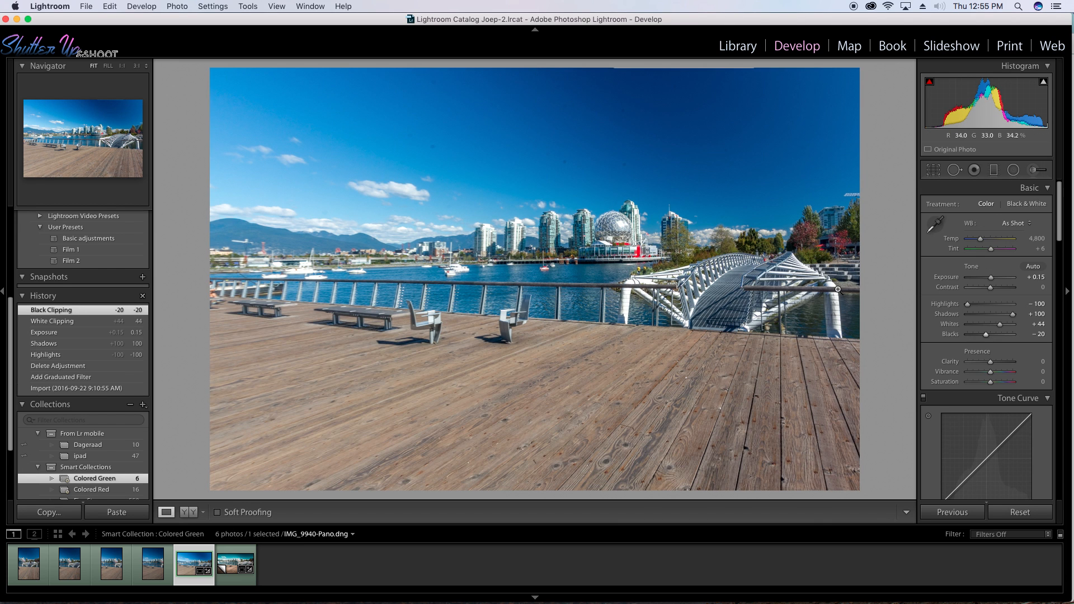
drag(985, 335, 983, 335)
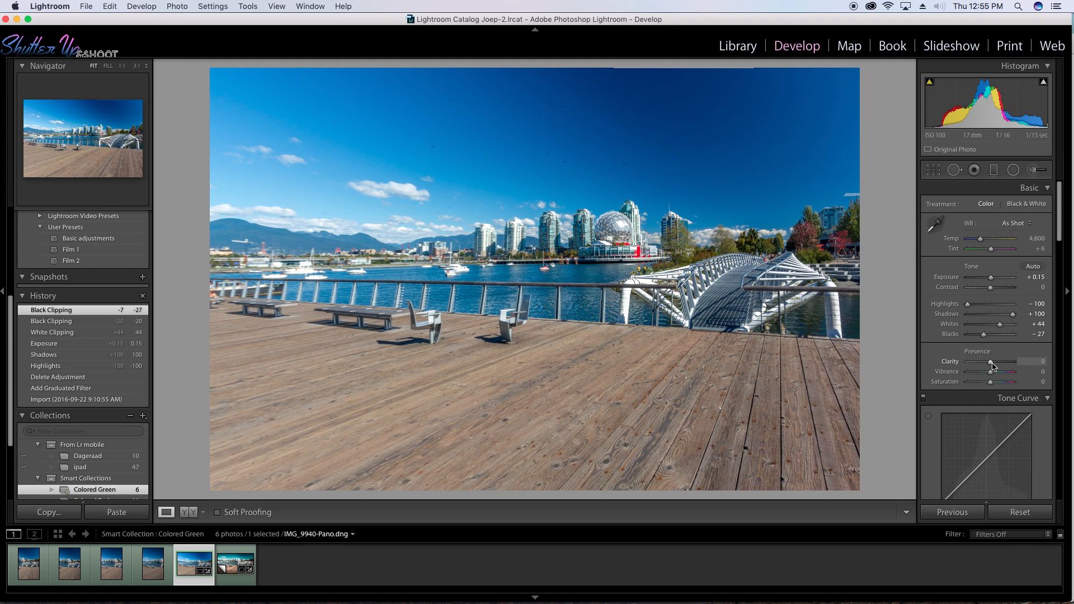
drag(991, 364, 1005, 368)
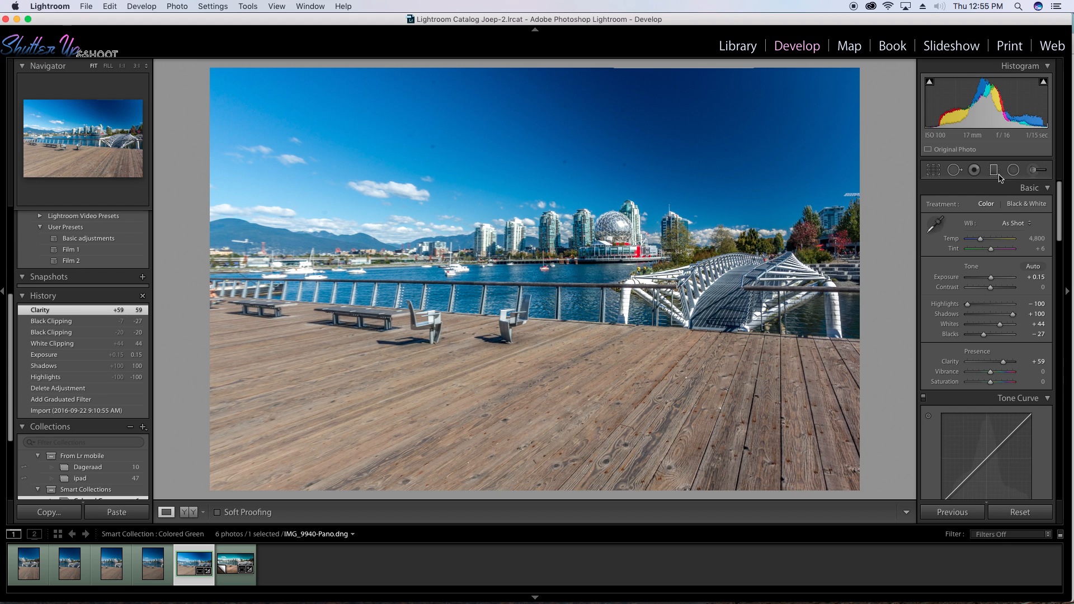
Heal the dust spots in the central and darker right part of the sky with Spot Removal at size 75.
click(954, 170)
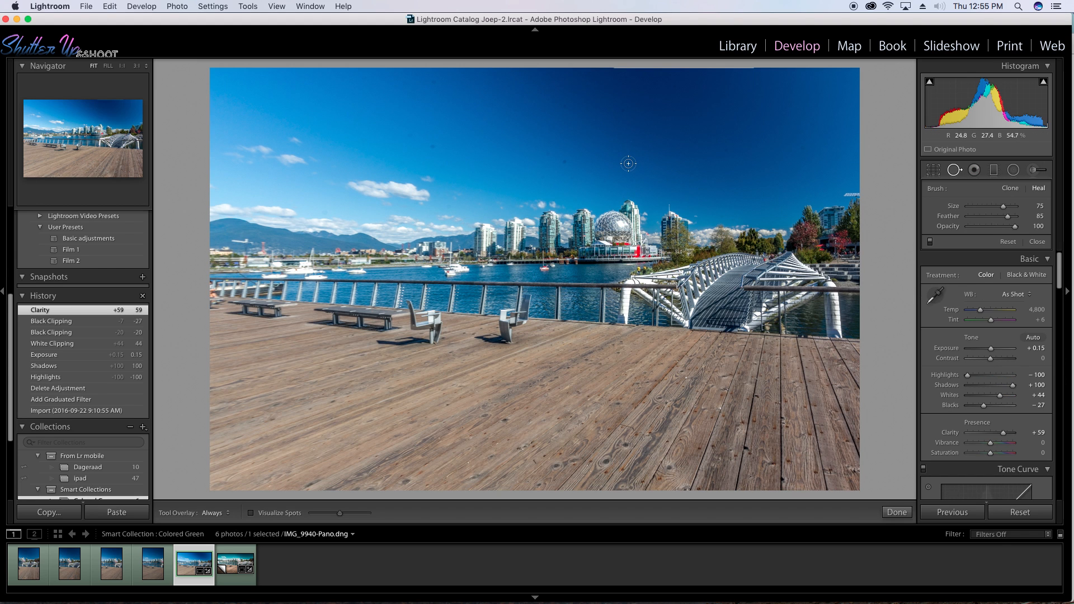
scroll(624, 164, up, 3)
click(625, 164)
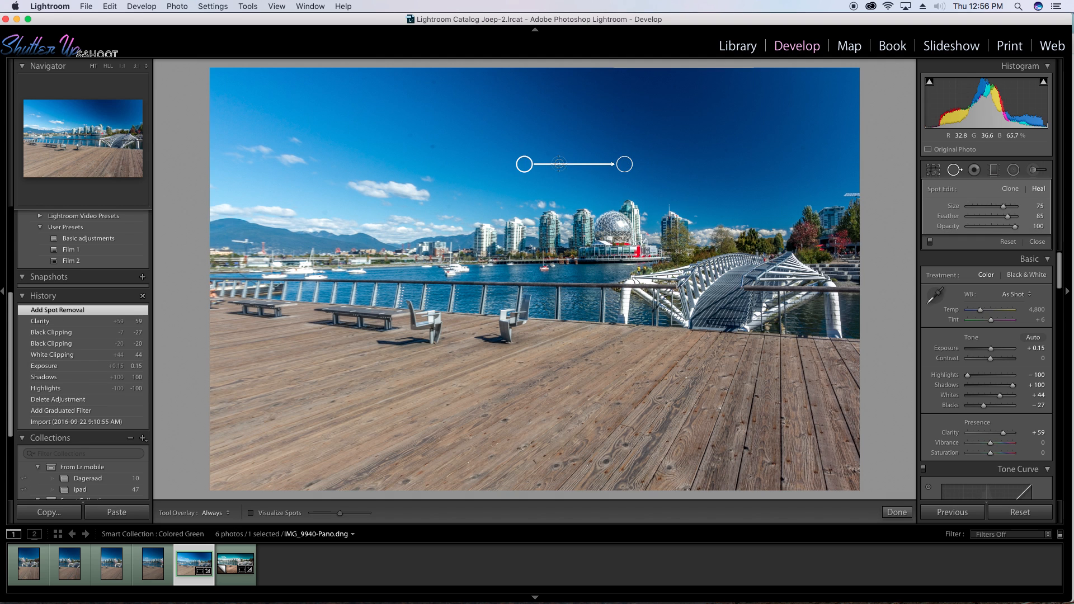
click(564, 161)
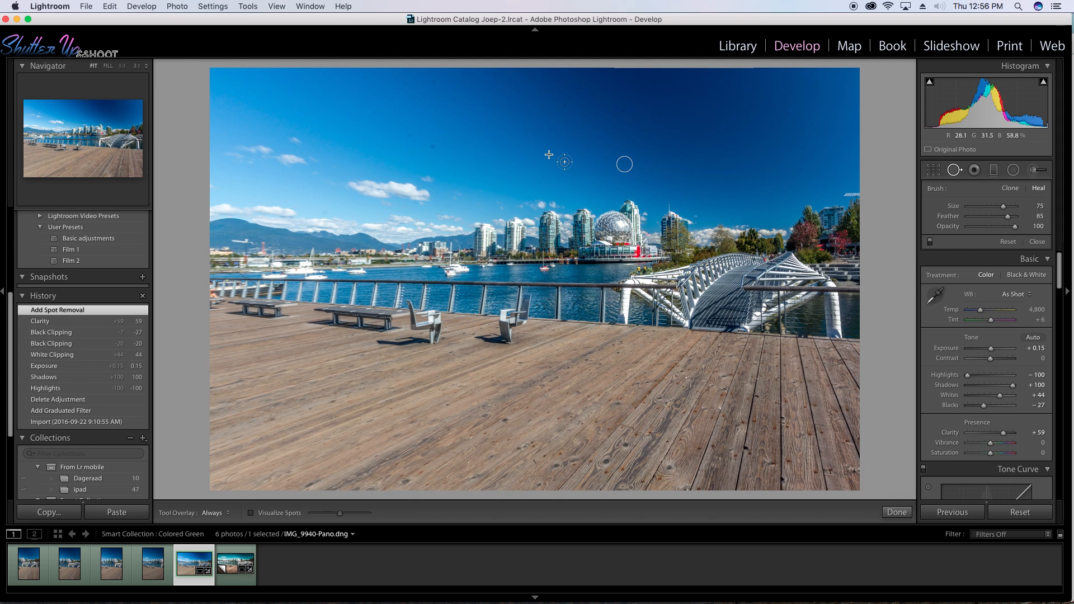
click(564, 161)
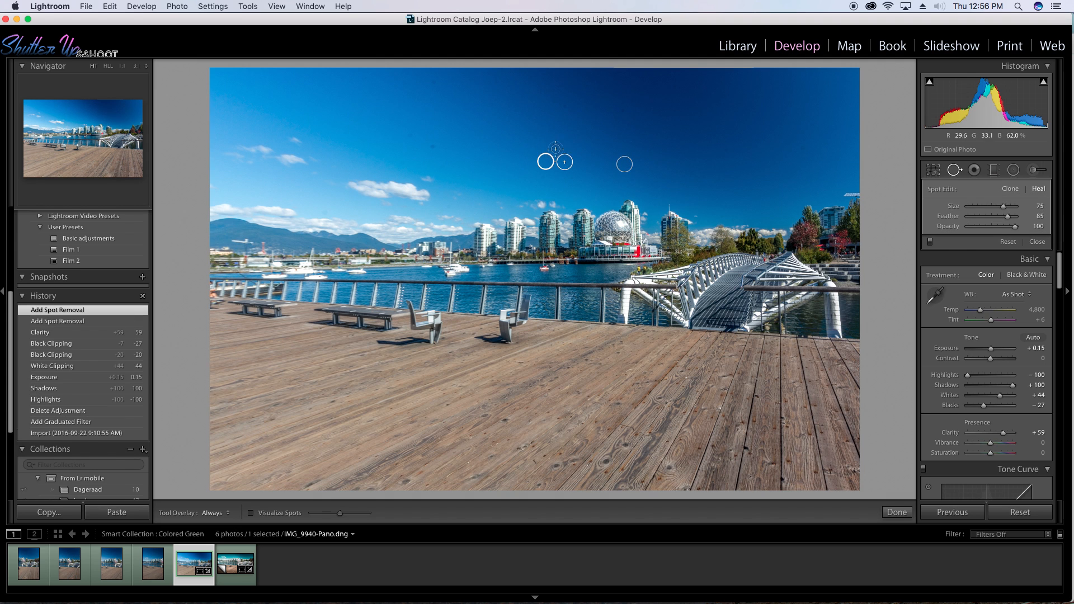
mouse_move(549, 170)
mouse_down()
mouse_move(552, 179)
mouse_move(552, 163)
mouse_up()
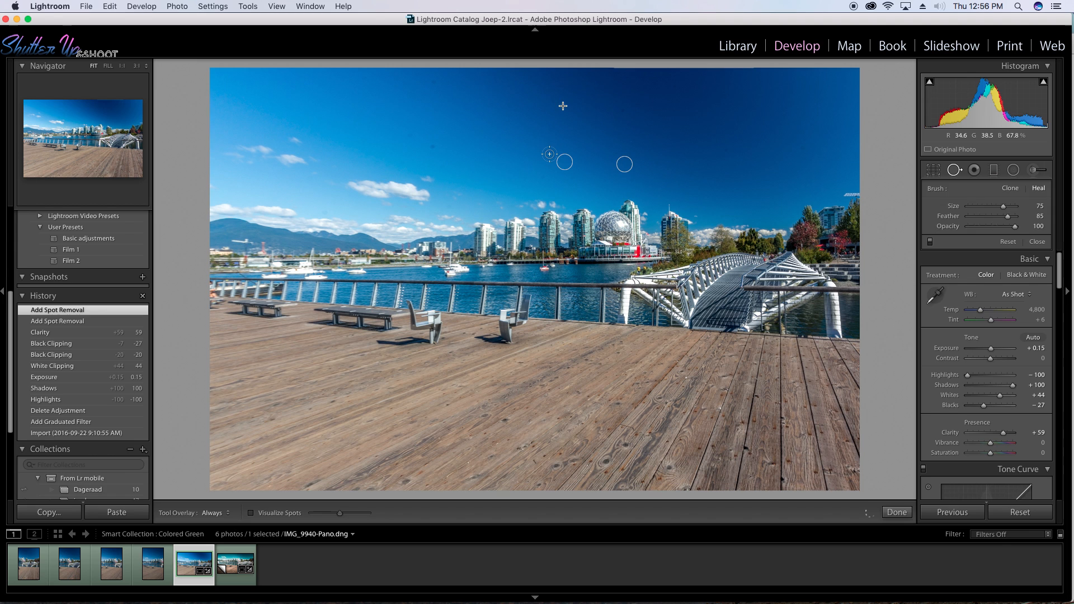
click(563, 105)
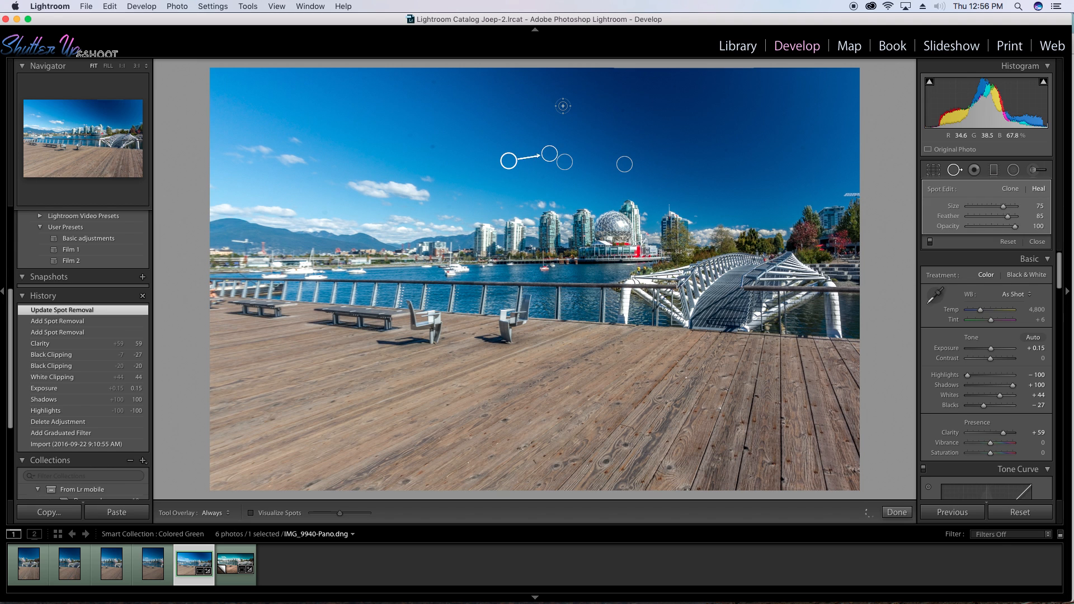
click(623, 110)
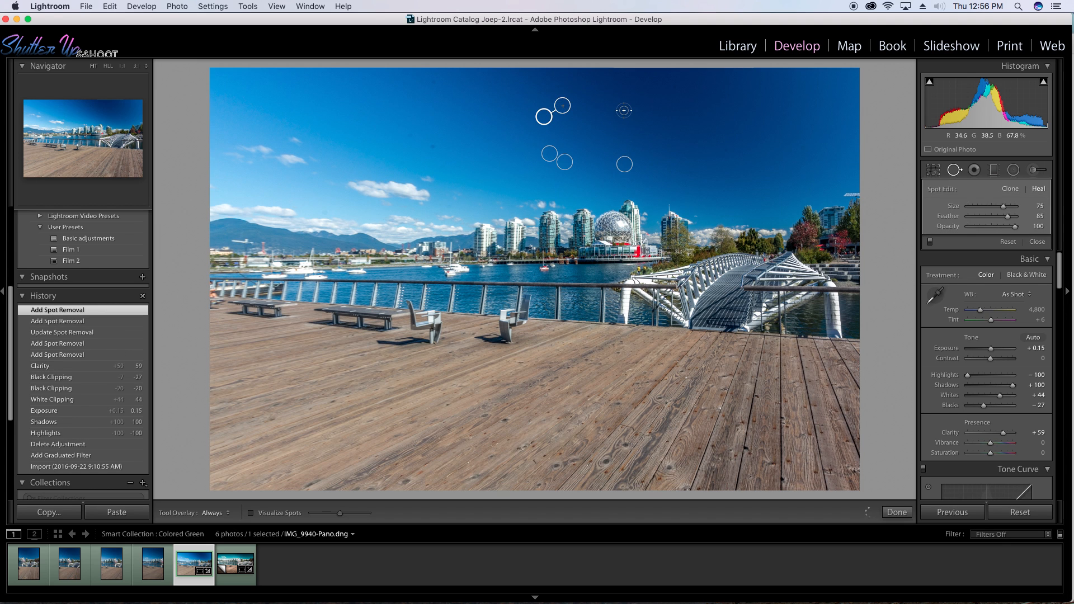
Heal the remaining dust spots in the left part of the sky and finish the spot removal.
click(433, 83)
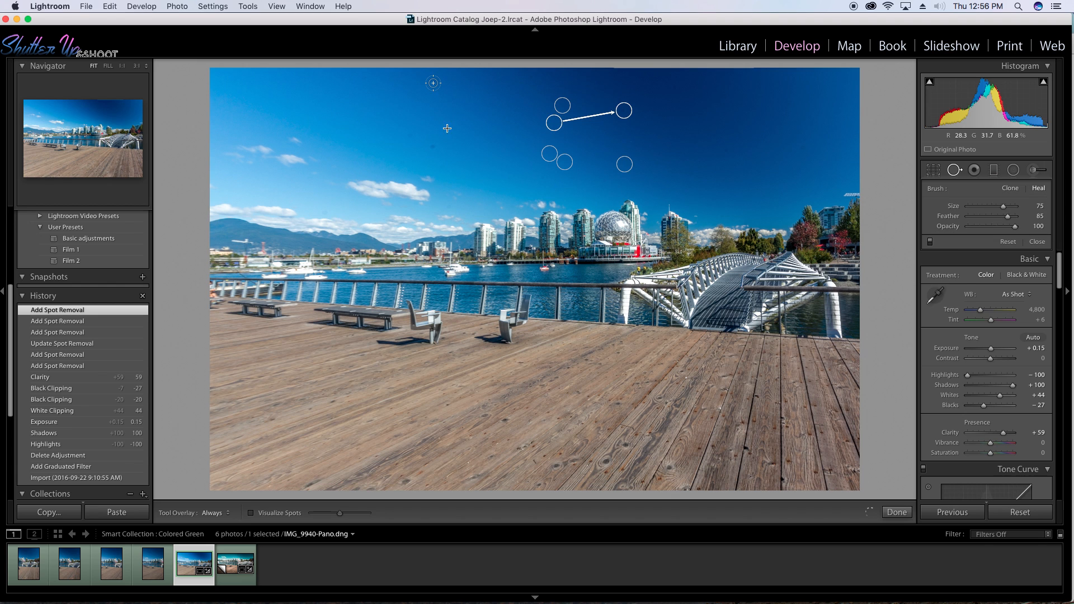
click(433, 148)
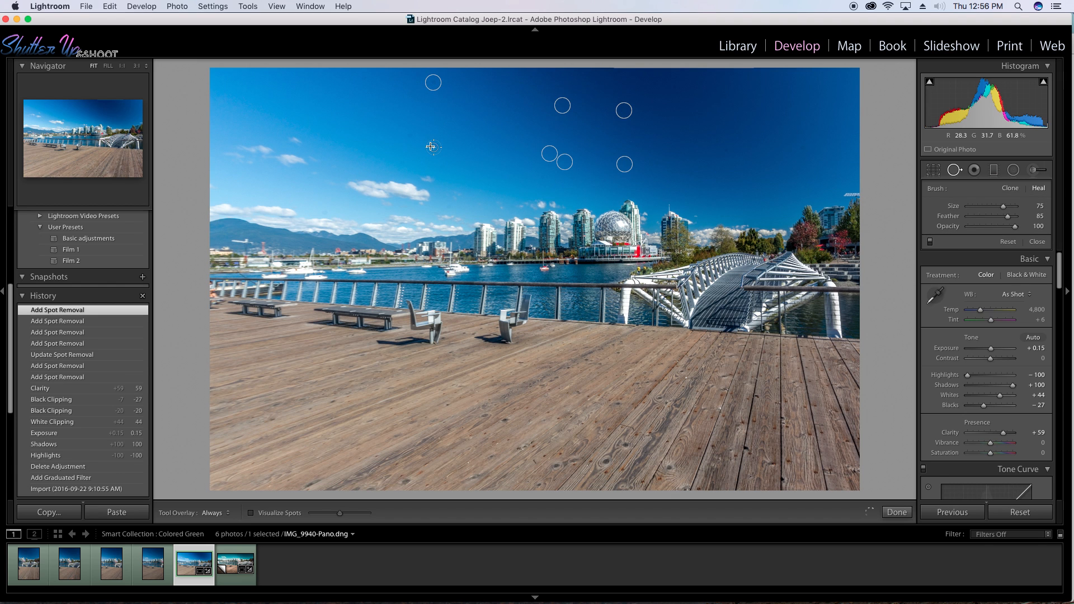
click(411, 133)
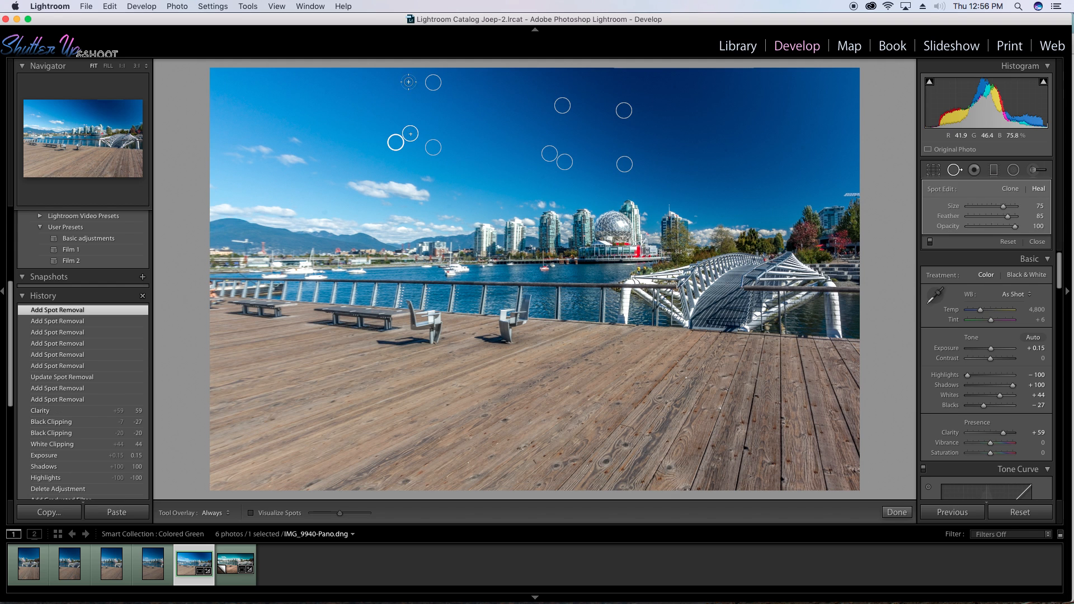
click(400, 81)
click(401, 81)
click(897, 514)
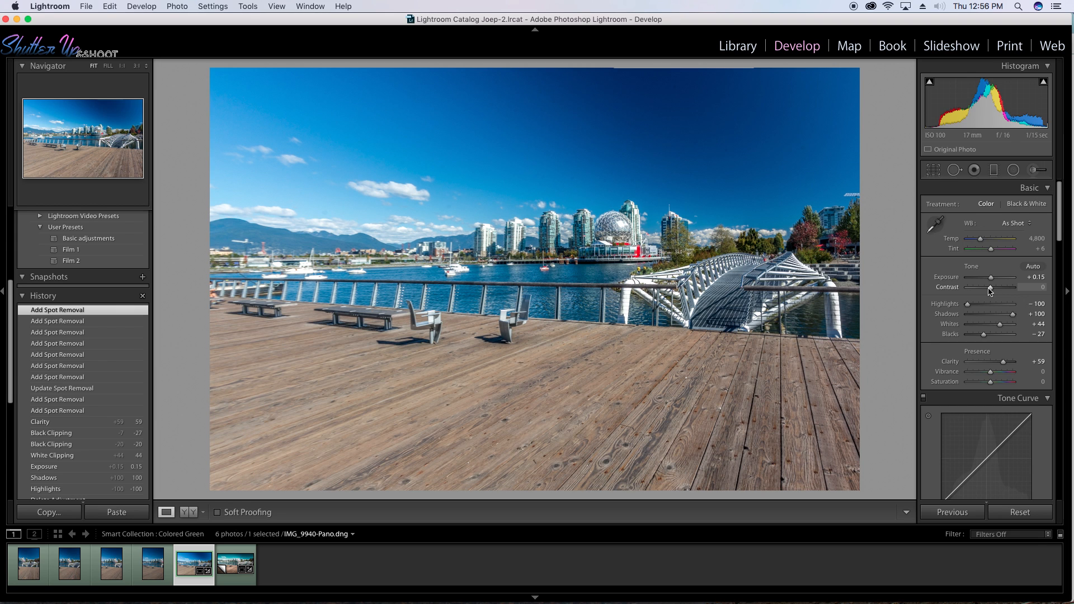
Set the panorama's Vibrance to +11 and Saturation to -22.
scroll(976, 347, down, 1)
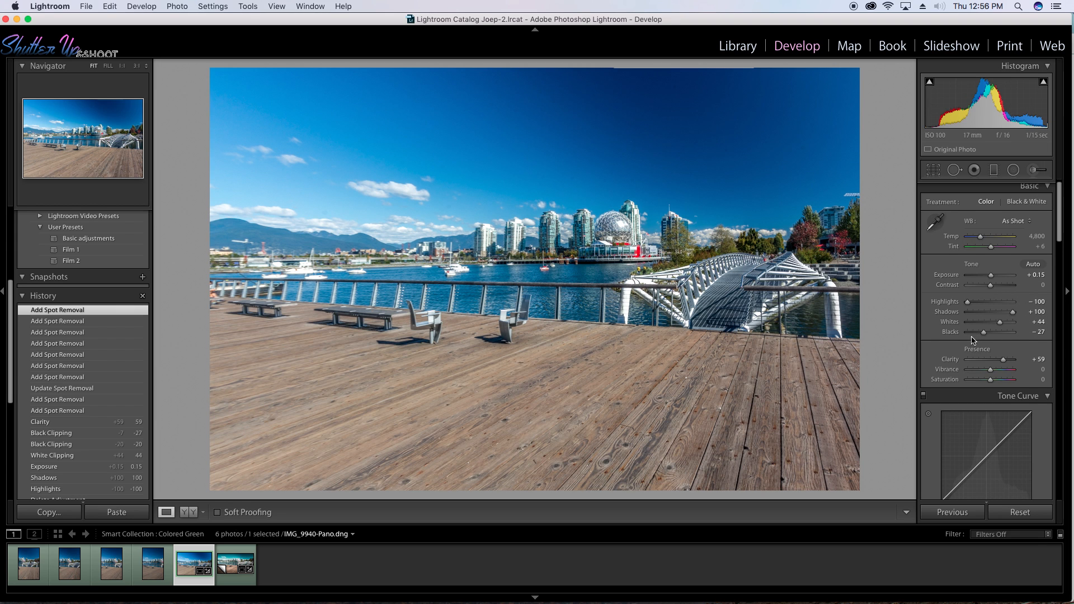
scroll(974, 341, down, 1)
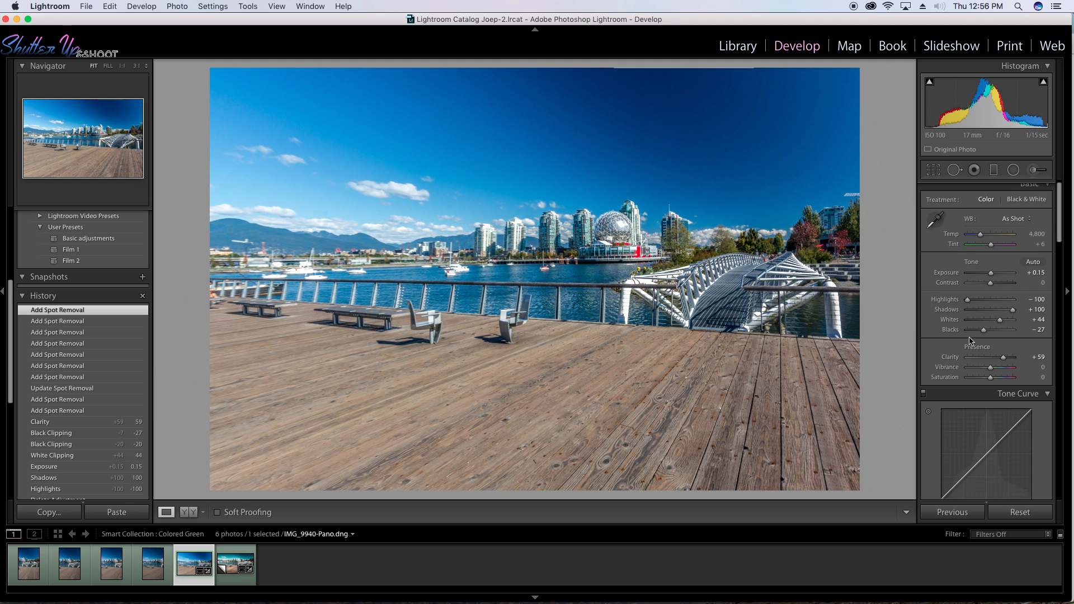
scroll(973, 344, down, 3)
drag(990, 356, 993, 356)
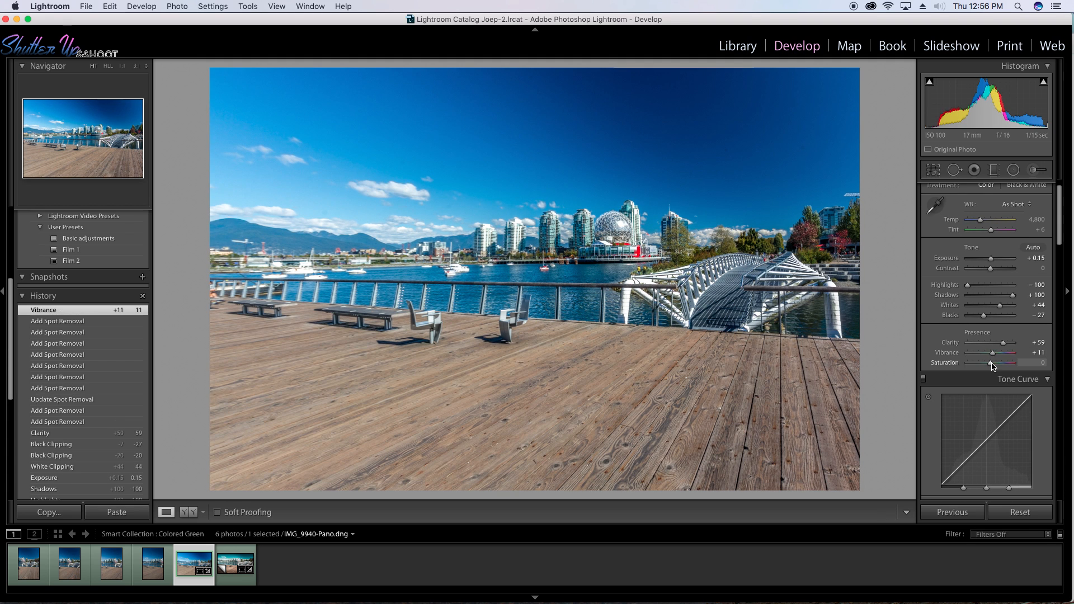
drag(991, 366, 986, 365)
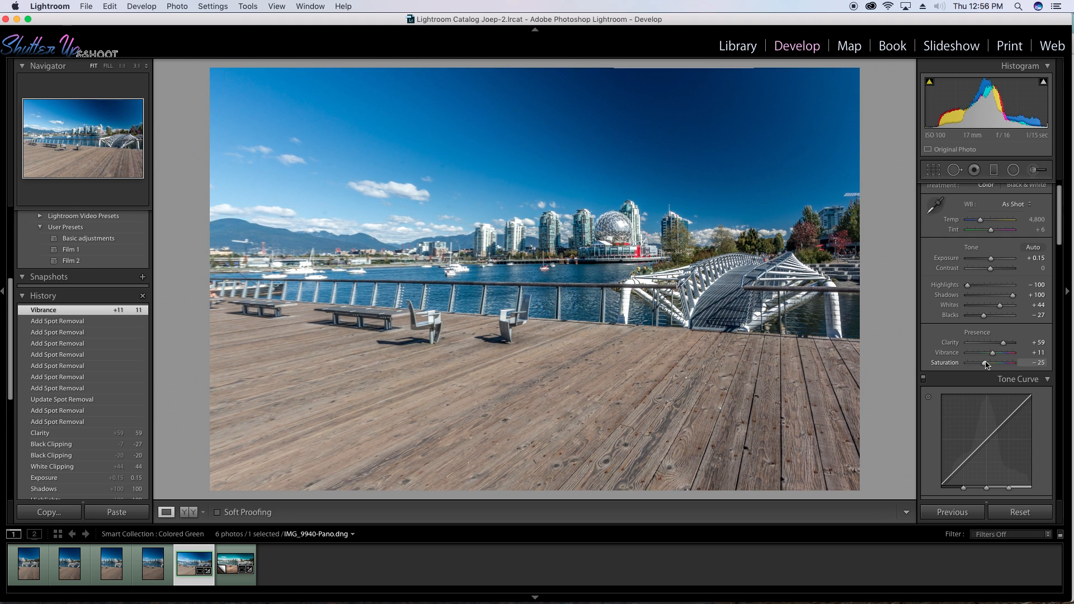
drag(987, 365, 988, 365)
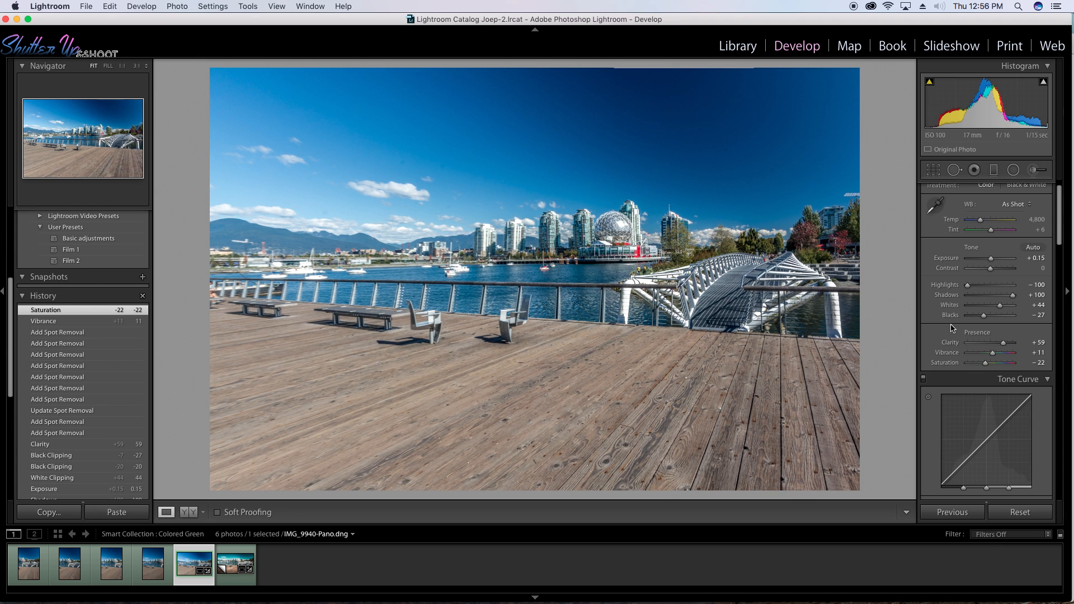
Set the sharpening Amount to 63 and Masking to 56, previewing the edge mask while adjusting it.
scroll(933, 327, down, 5)
scroll(932, 328, down, 4)
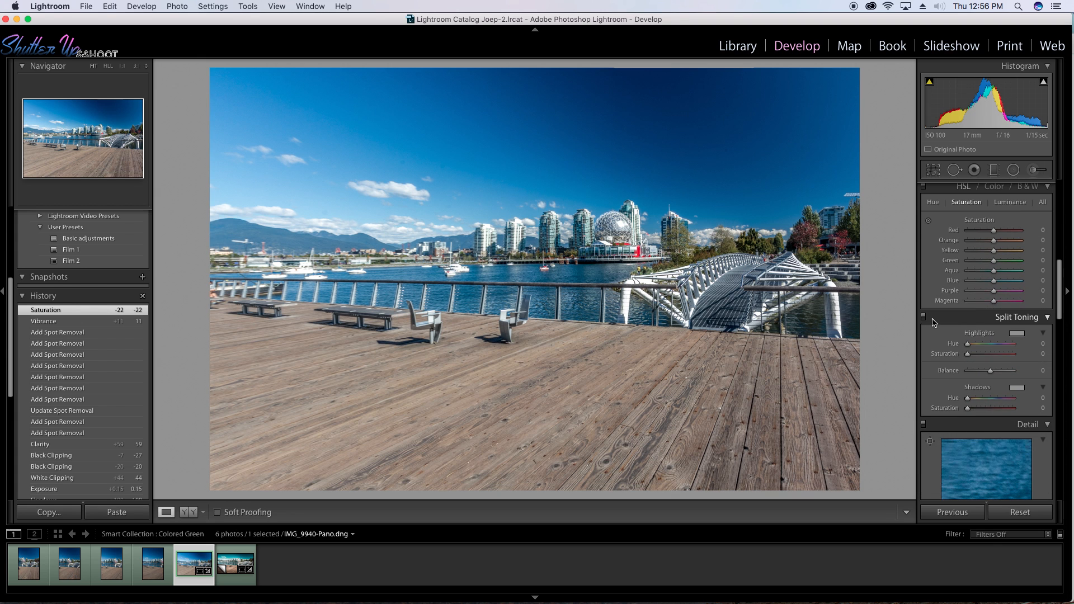
scroll(933, 325, down, 4)
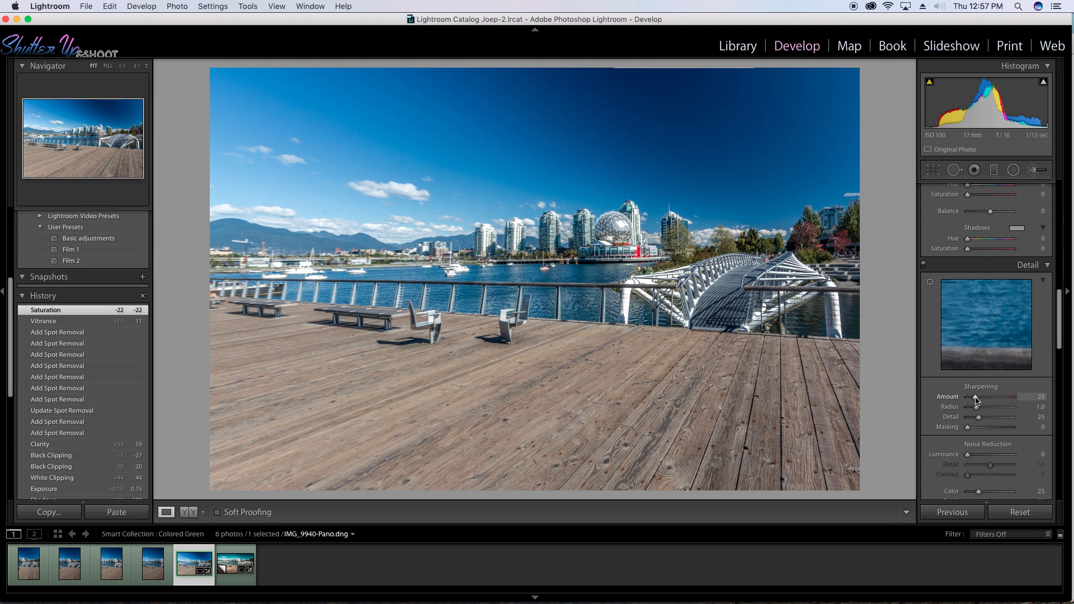
drag(976, 398, 985, 398)
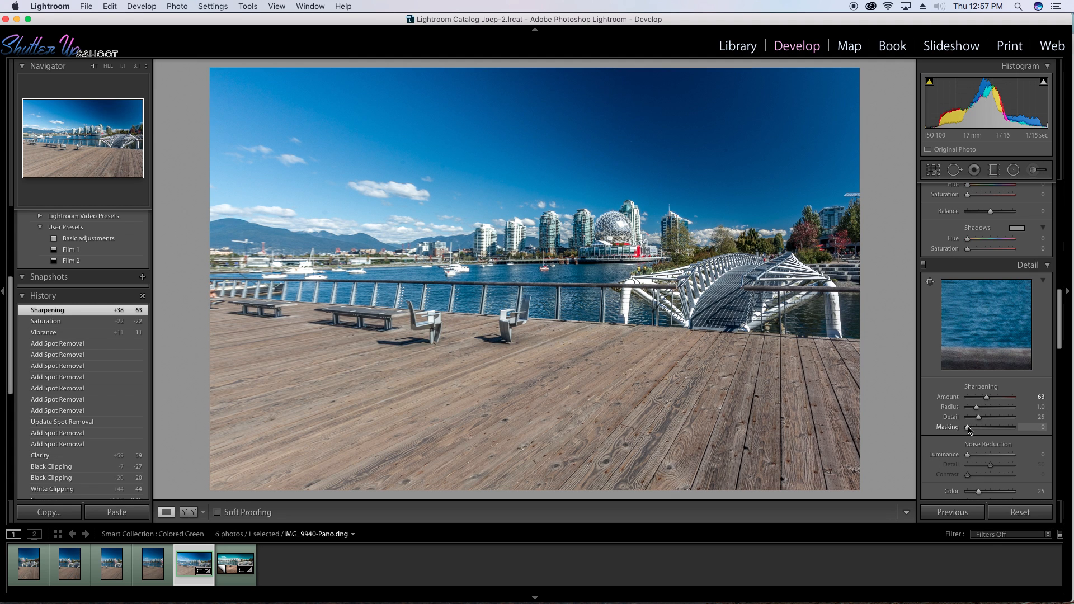
key(alt)
drag(968, 429, 993, 430)
key(alt)
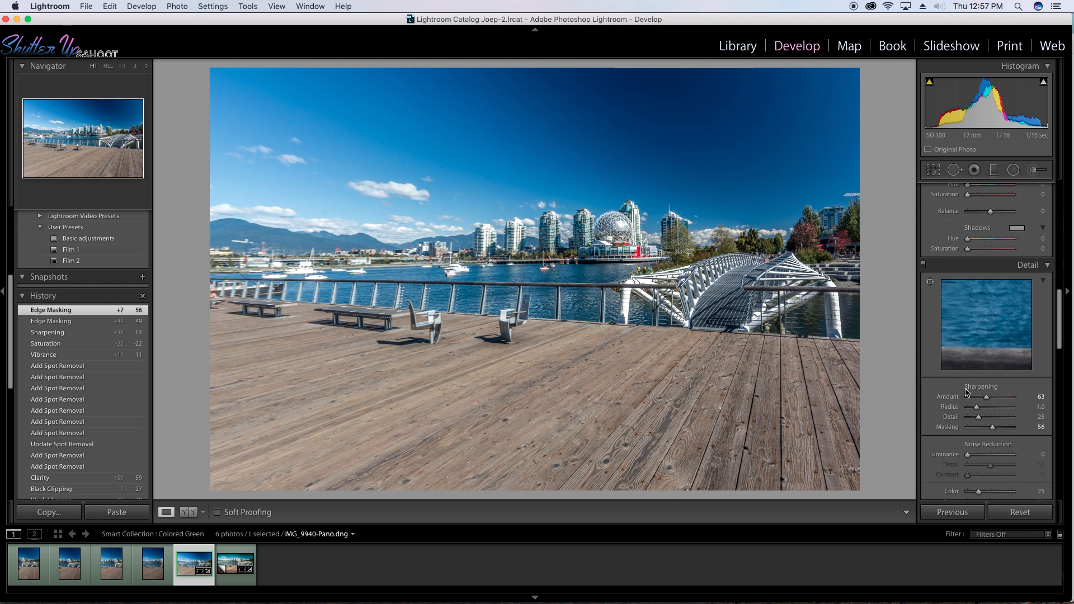
Enable lens profile corrections for the panorama.
scroll(966, 392, down, 10)
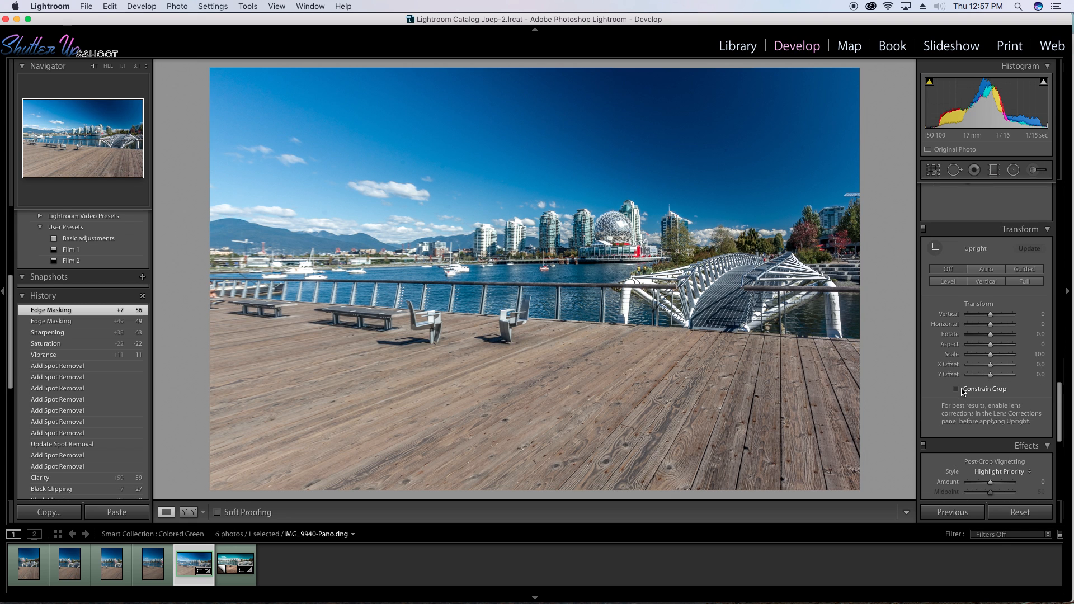
scroll(959, 369, down, 3)
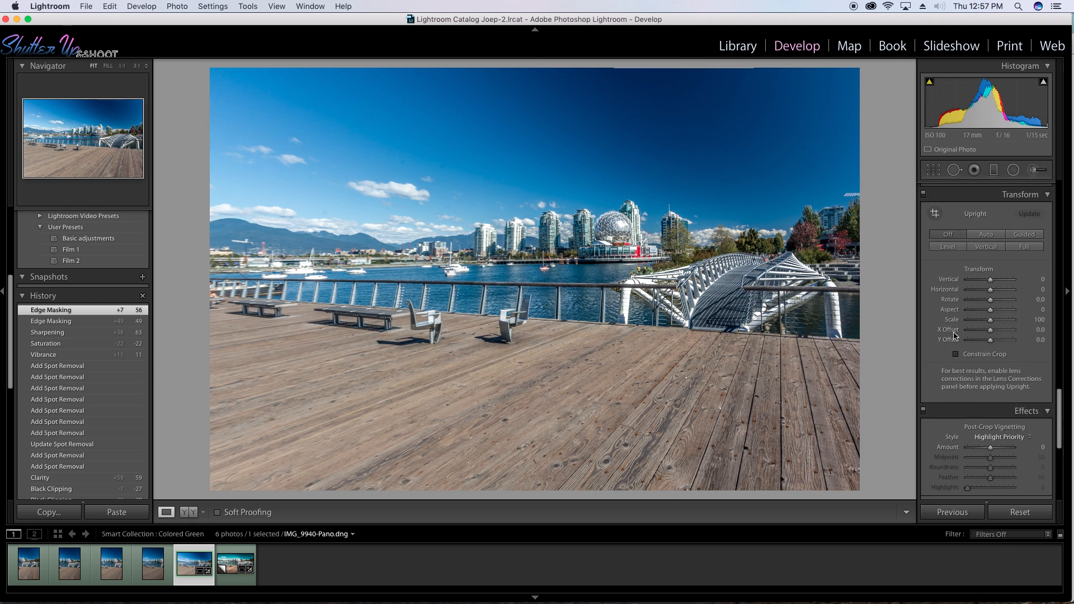
scroll(954, 335, up, 8)
click(931, 308)
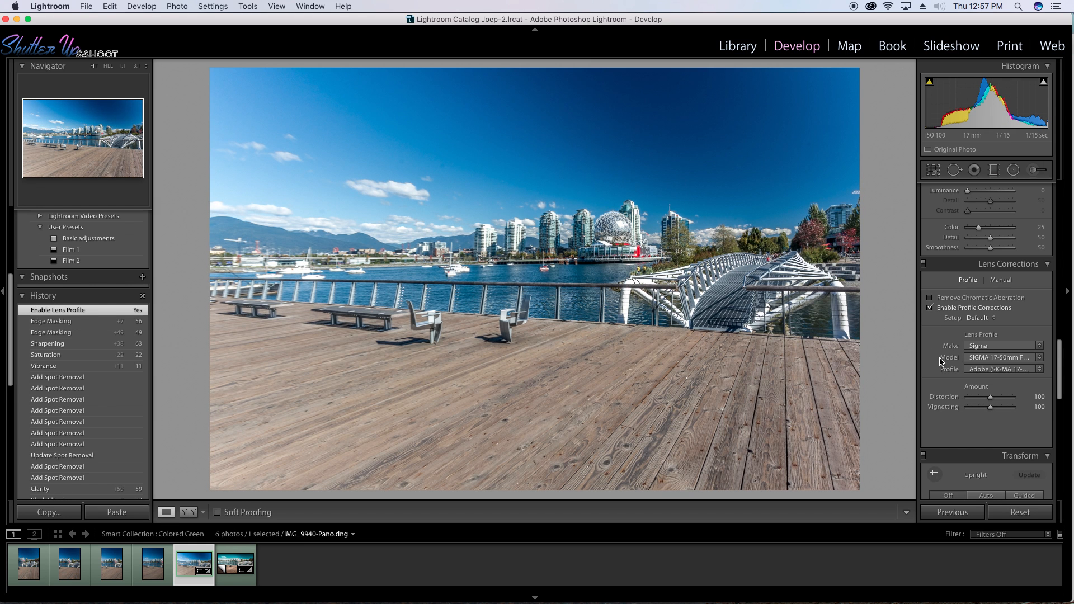
Add a post-crop vignette with Amount -26, Roundness +43 and Feather 100.
scroll(942, 362, down, 5)
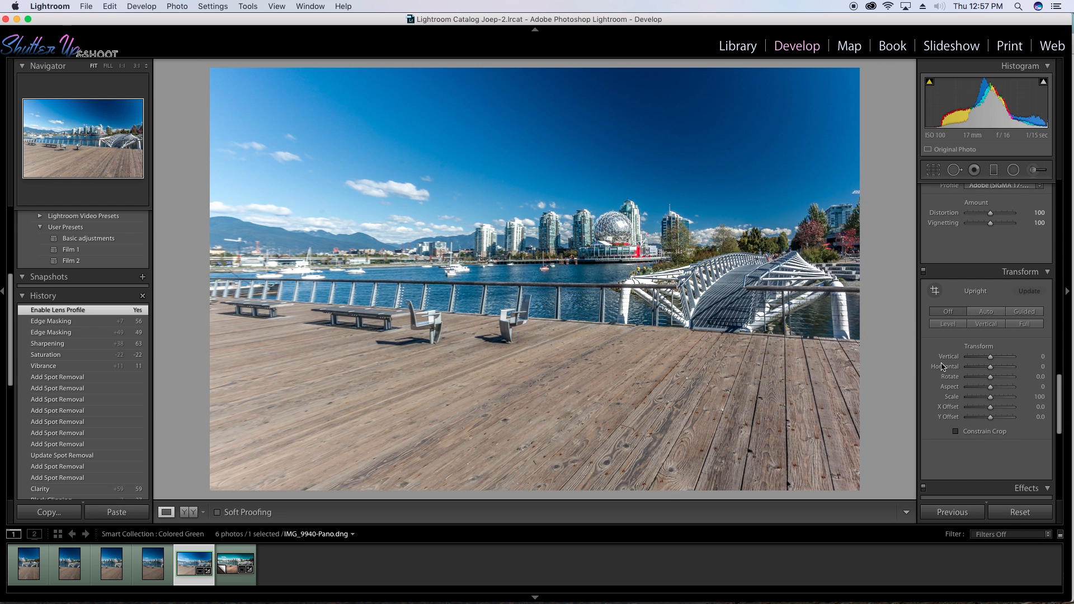
click(984, 359)
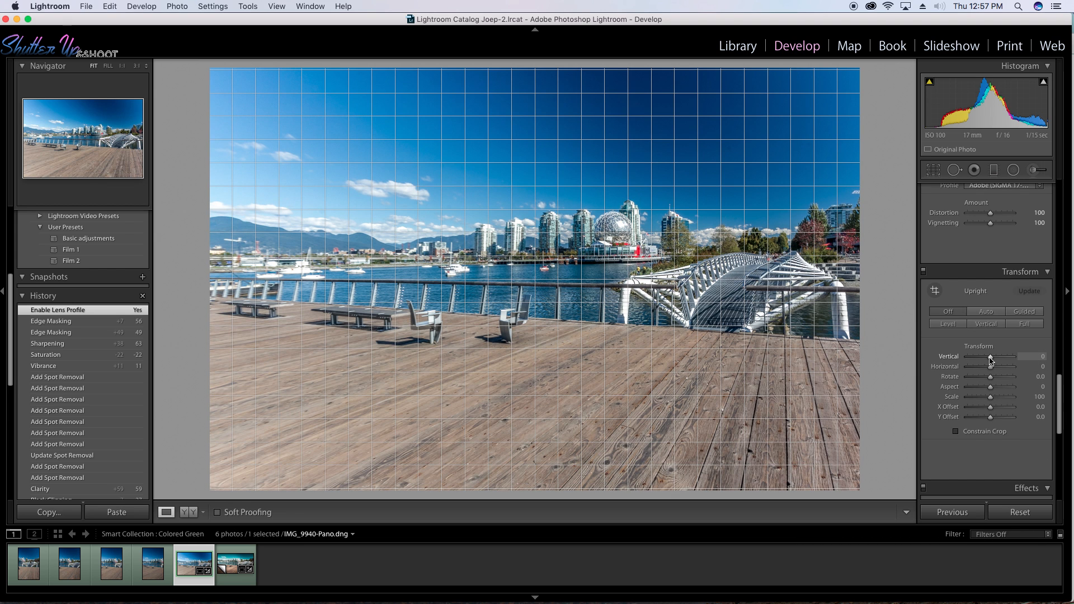
scroll(989, 359, down, 6)
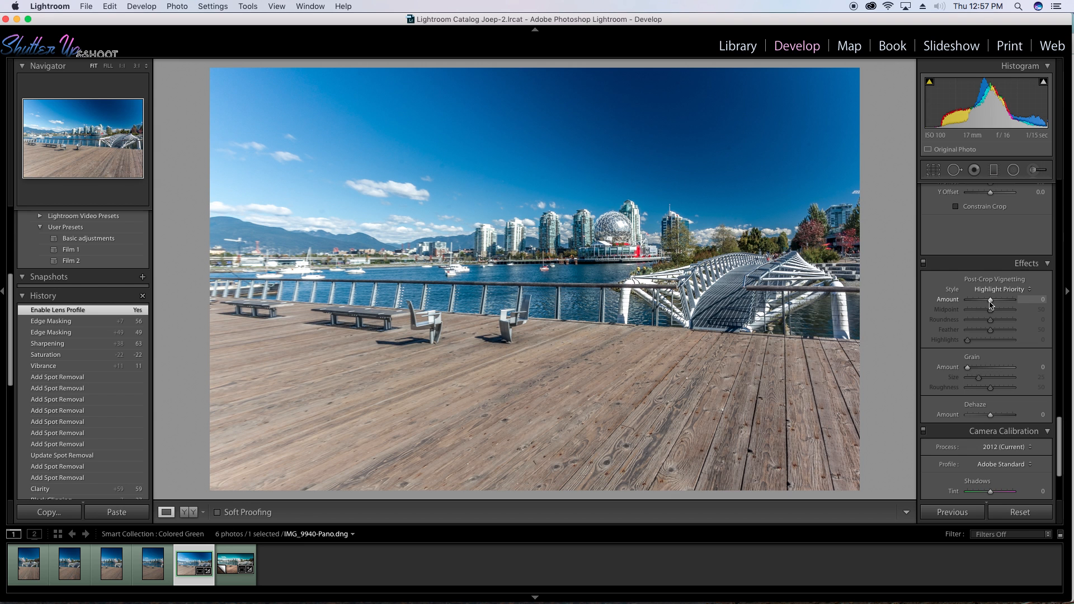
drag(989, 302, 984, 302)
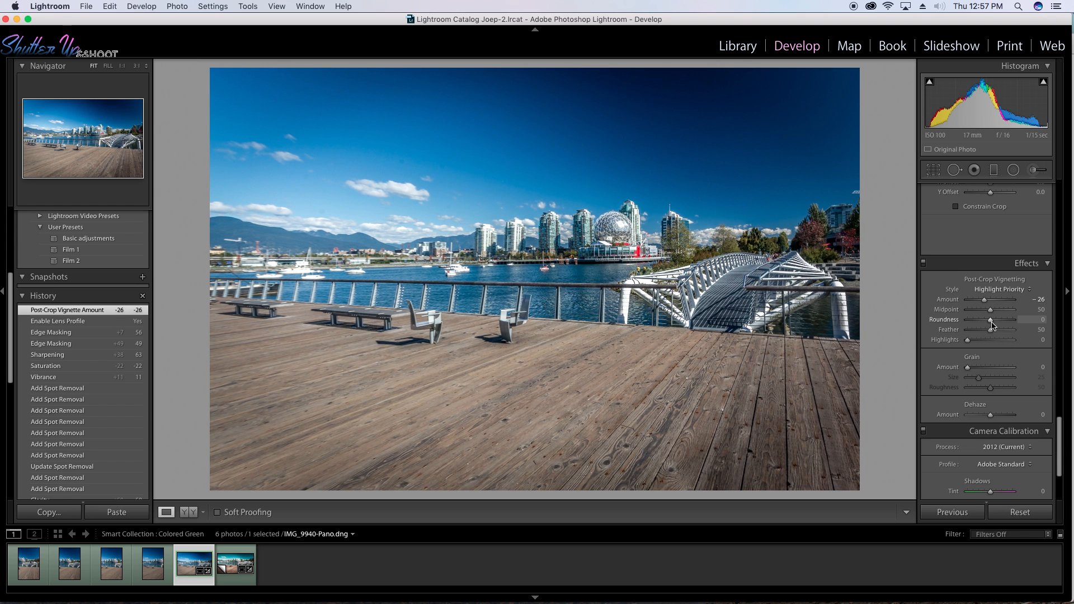
drag(991, 320, 1002, 323)
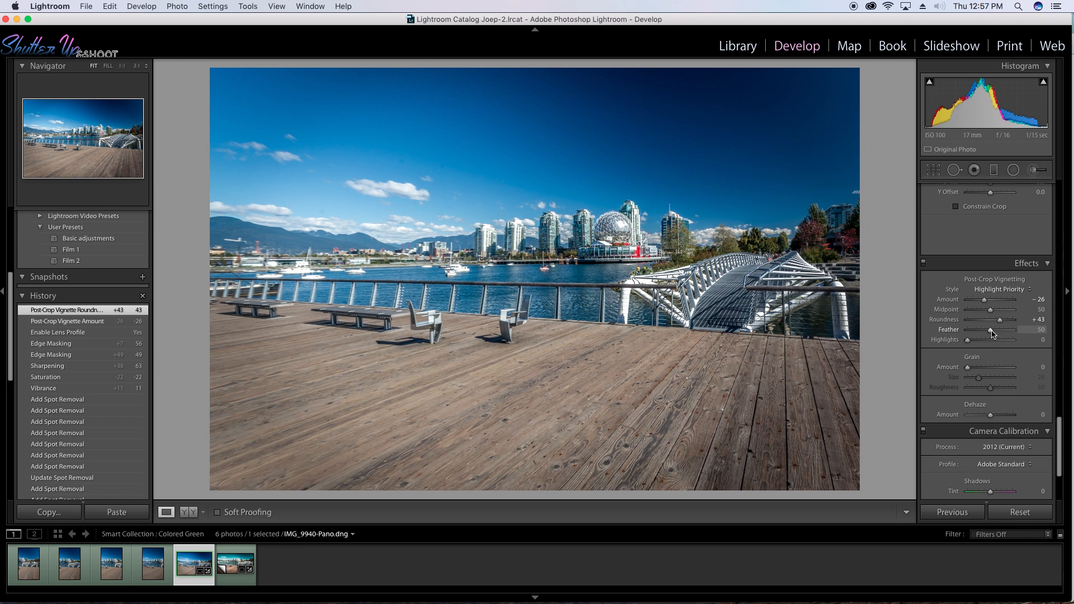
drag(989, 329, 1040, 330)
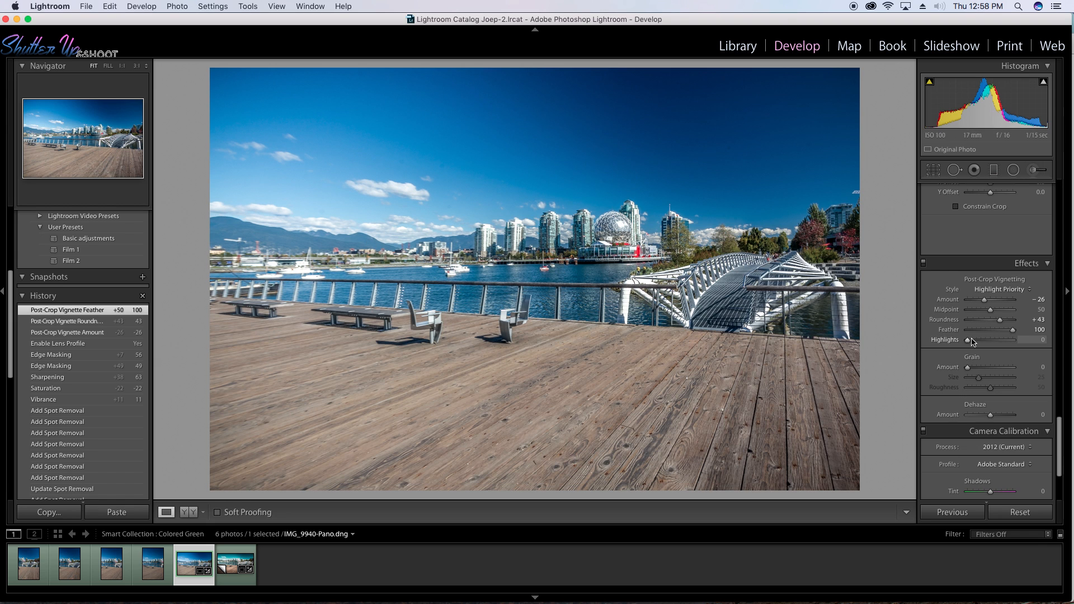
Set the Blue saturation to -32 and warm the white balance to a Temp of 5,210.
scroll(964, 336, up, 10)
scroll(964, 337, up, 8)
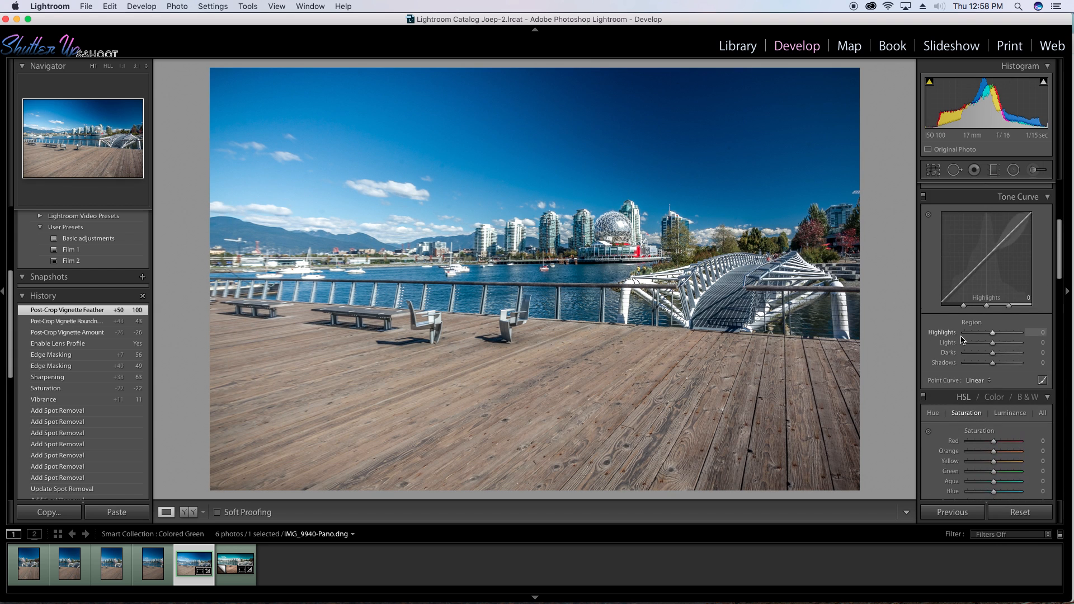
scroll(962, 338, down, 2)
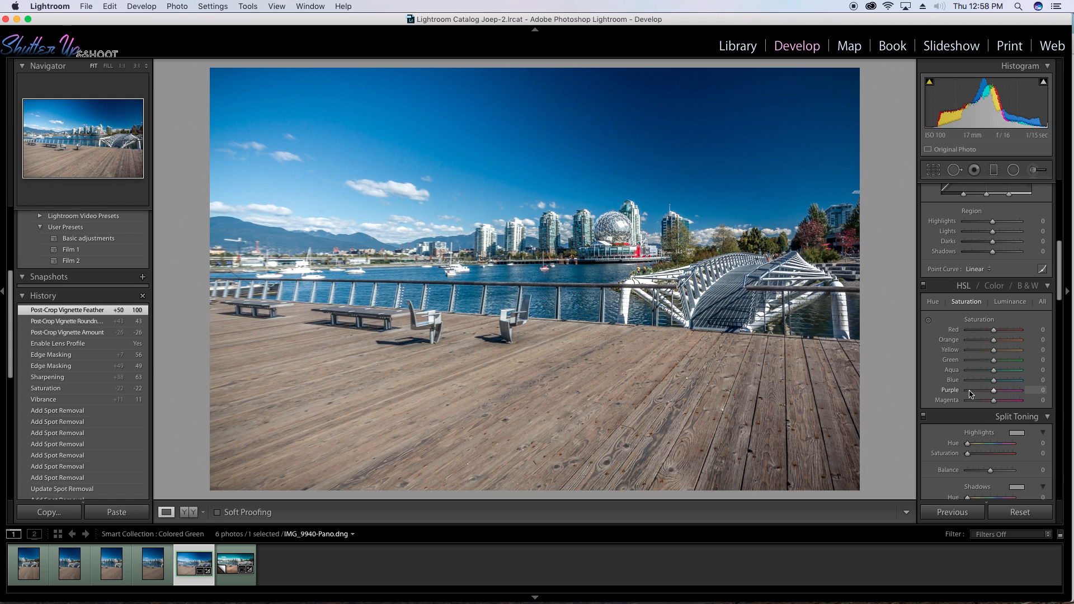
scroll(970, 385, down, 2)
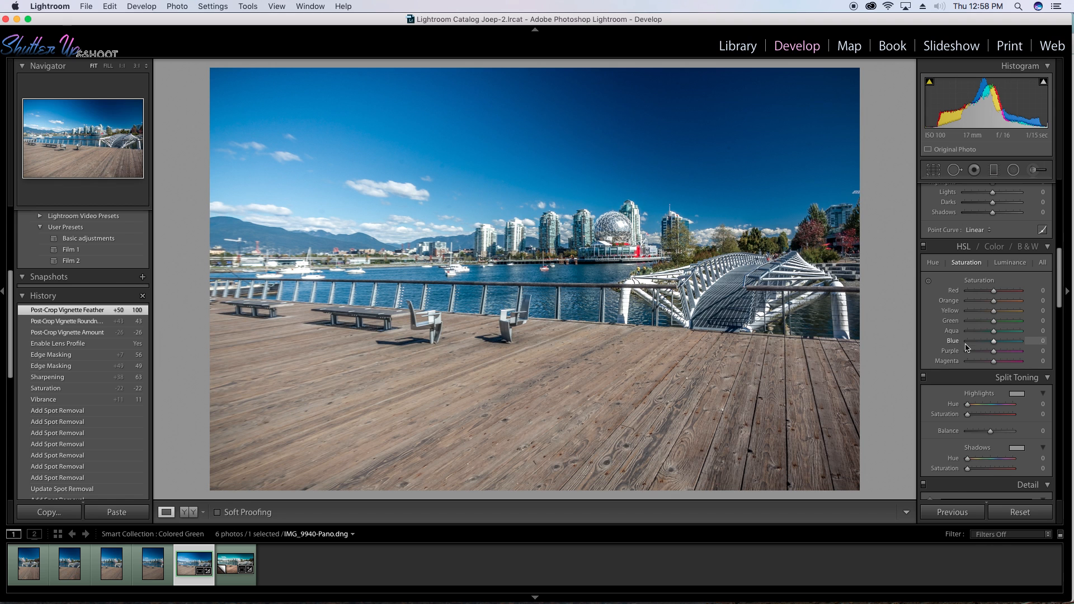
drag(995, 342, 989, 343)
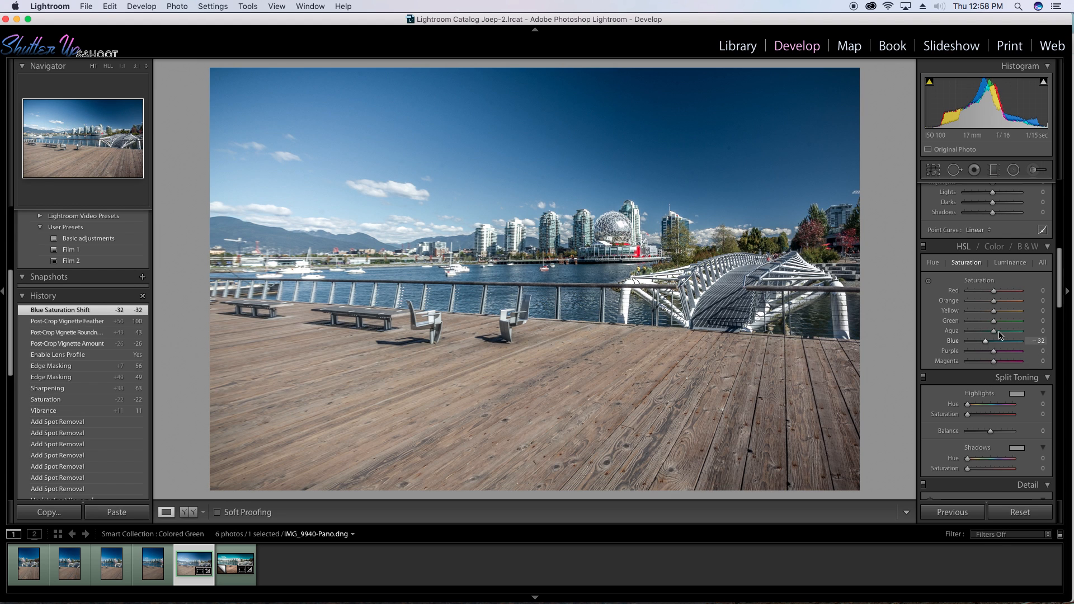
scroll(977, 319, up, 10)
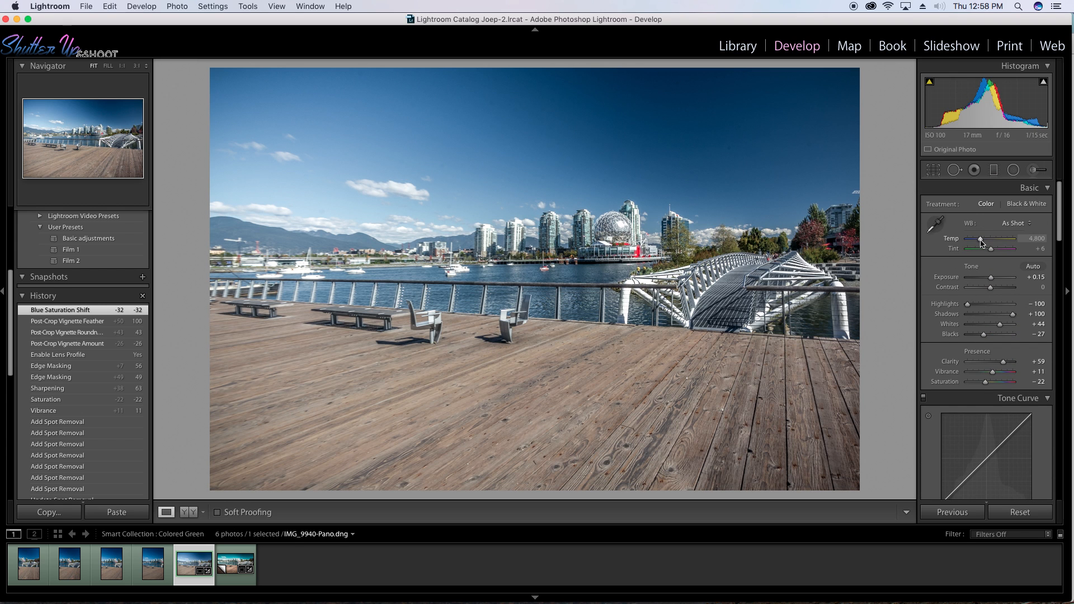
drag(980, 241, 982, 242)
Shift the HSL Hue of Blue to -30, Yellow to -53 and Orange to +30, and set Yellow Saturation to +26 and Orange to +19.
scroll(953, 333, down, 1)
scroll(953, 333, down, 10)
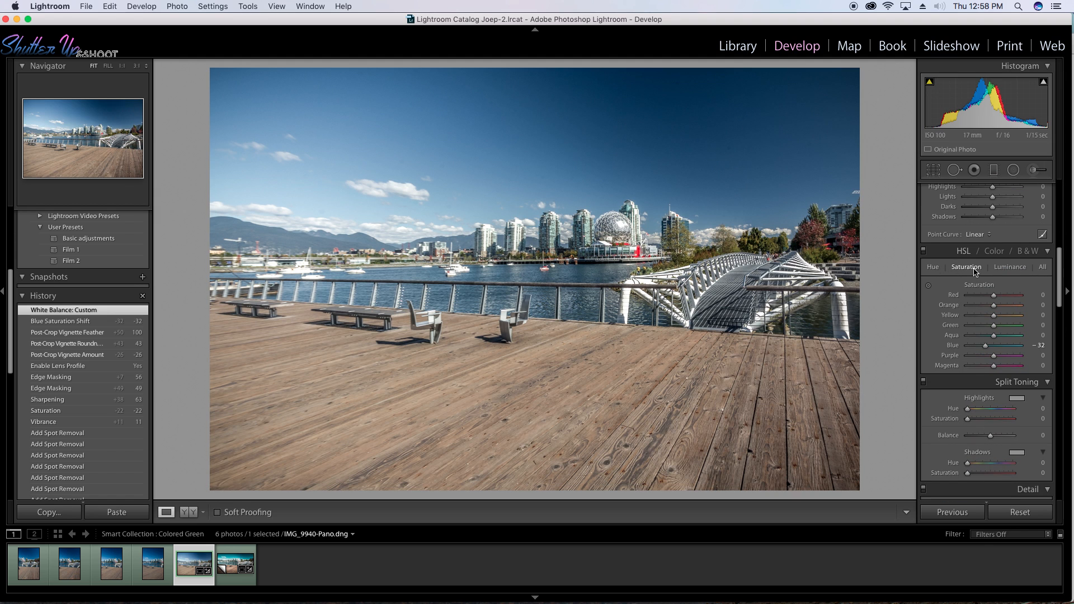
click(933, 267)
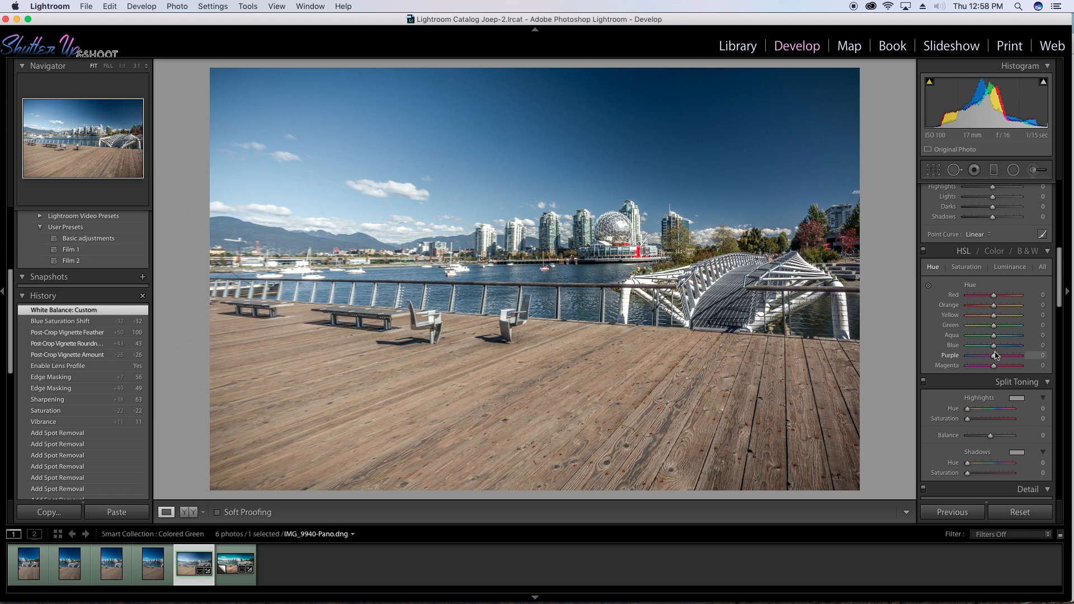
drag(993, 346, 989, 348)
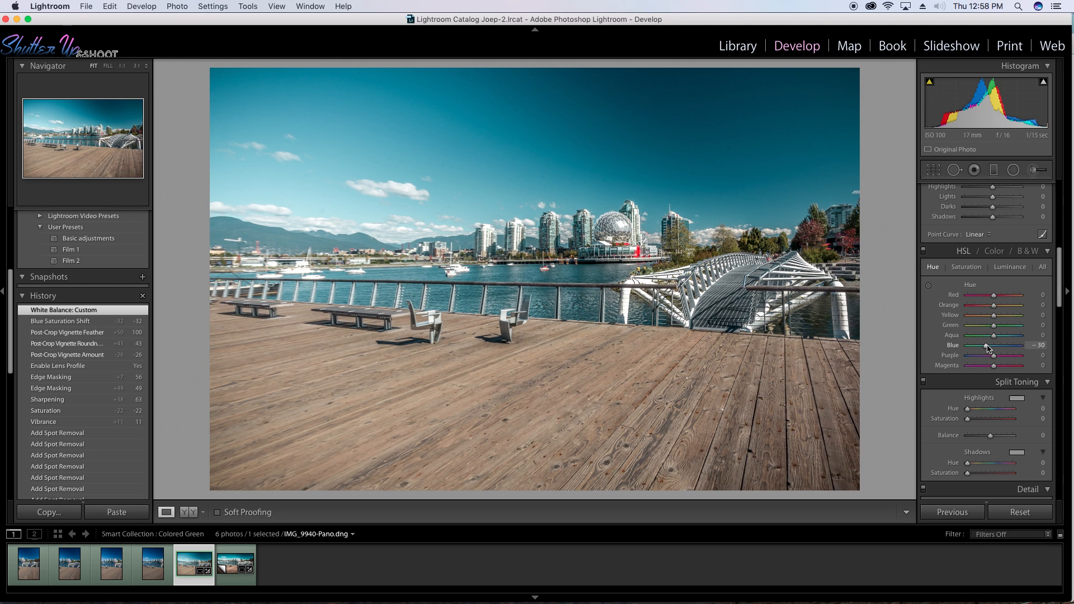
drag(987, 348, 988, 348)
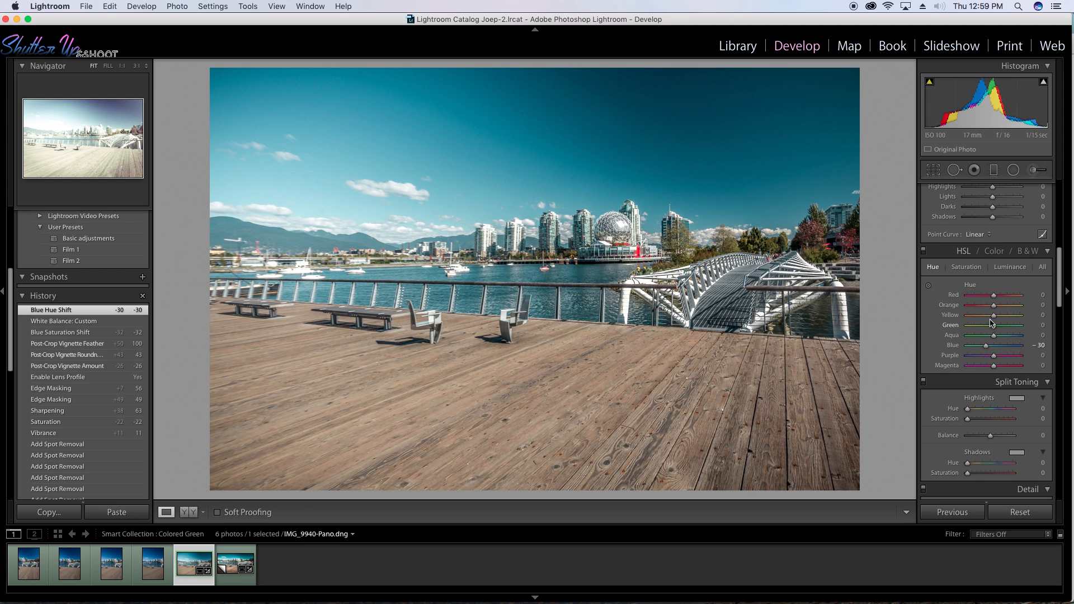
mouse_move(995, 319)
mouse_down()
mouse_move(980, 316)
mouse_move(1003, 307)
mouse_up()
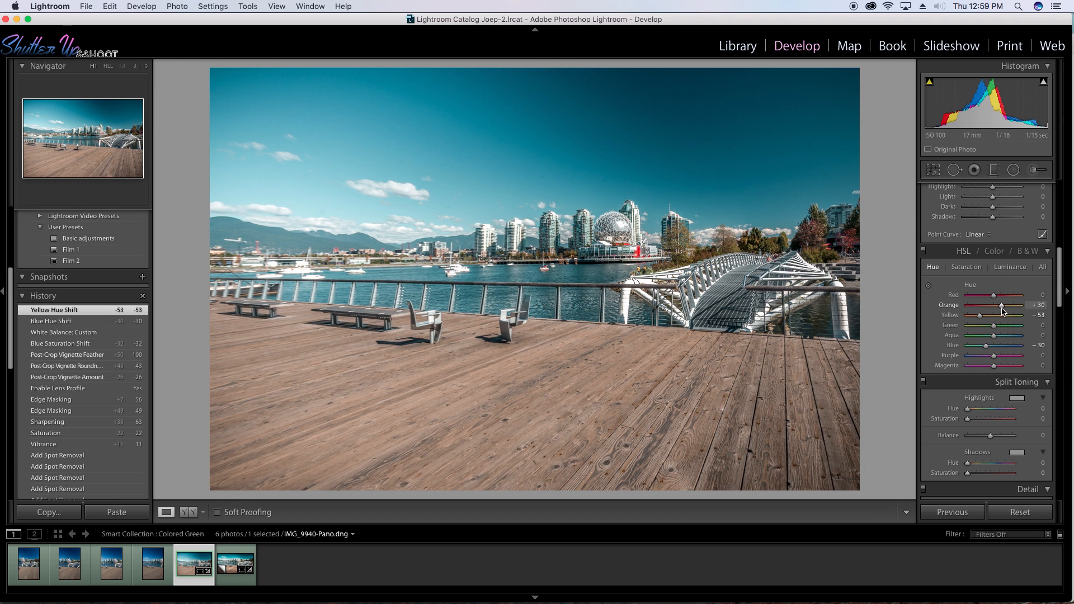
click(977, 270)
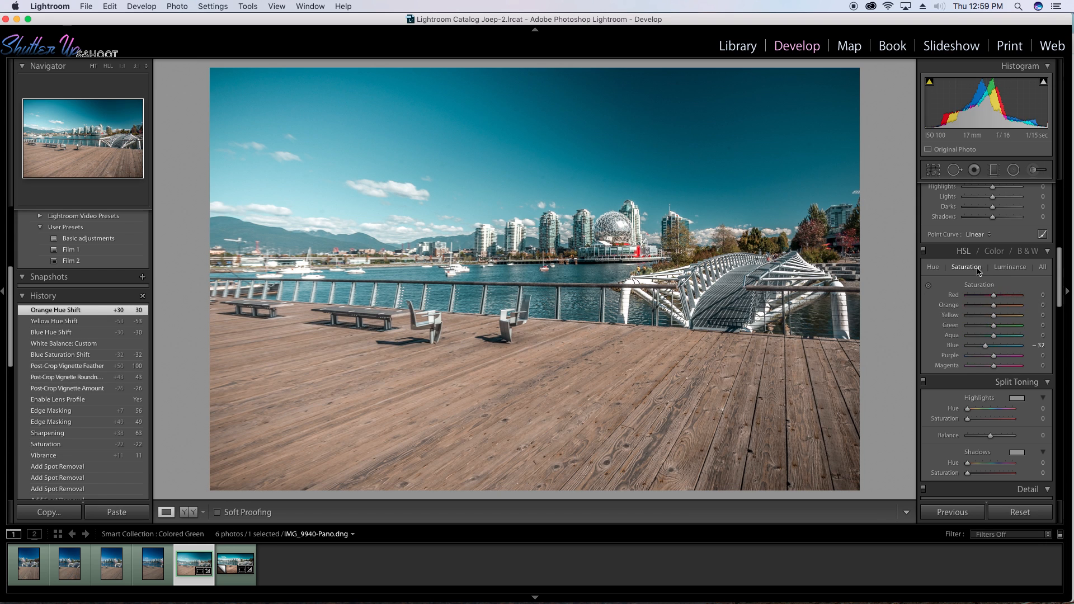
drag(1002, 319, 999, 310)
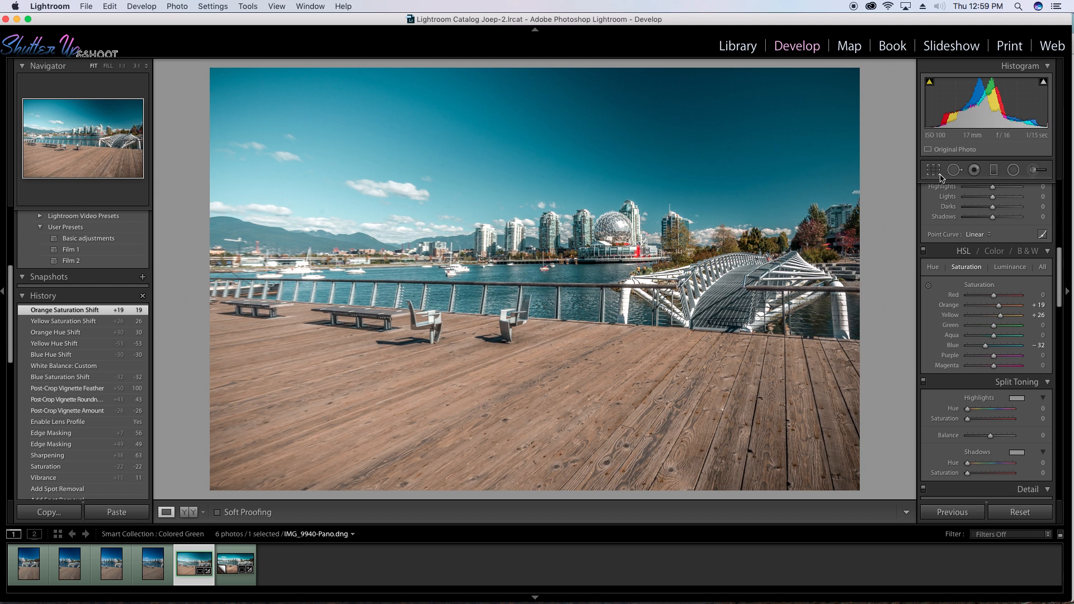
Crop the panorama tighter with the aspect ratio unlocked, trimming the sides, the upper sky and the lower deck, and apply the crop.
key(r)
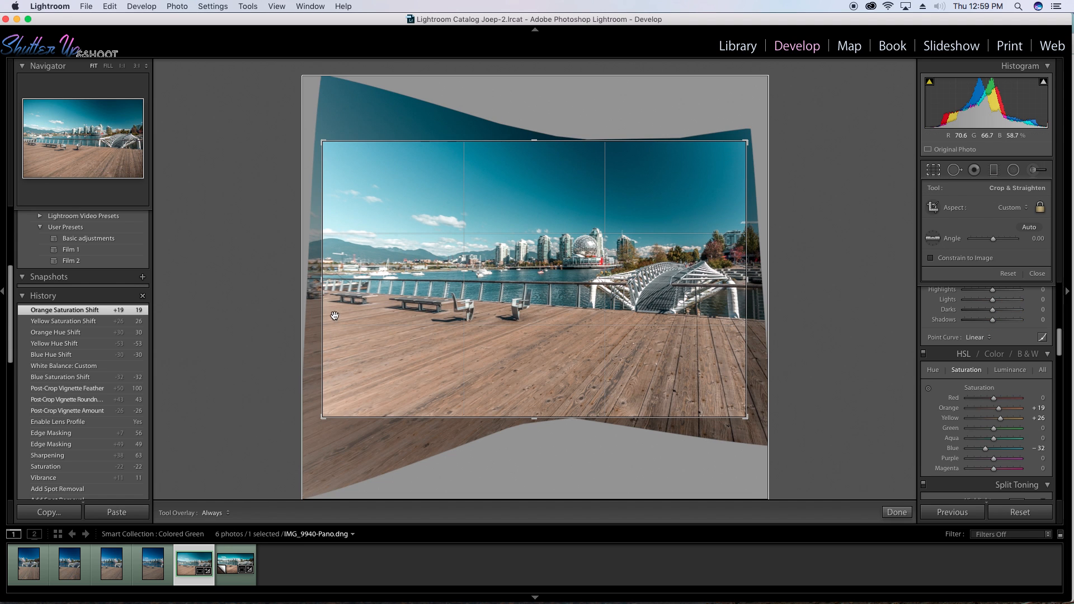
click(1039, 211)
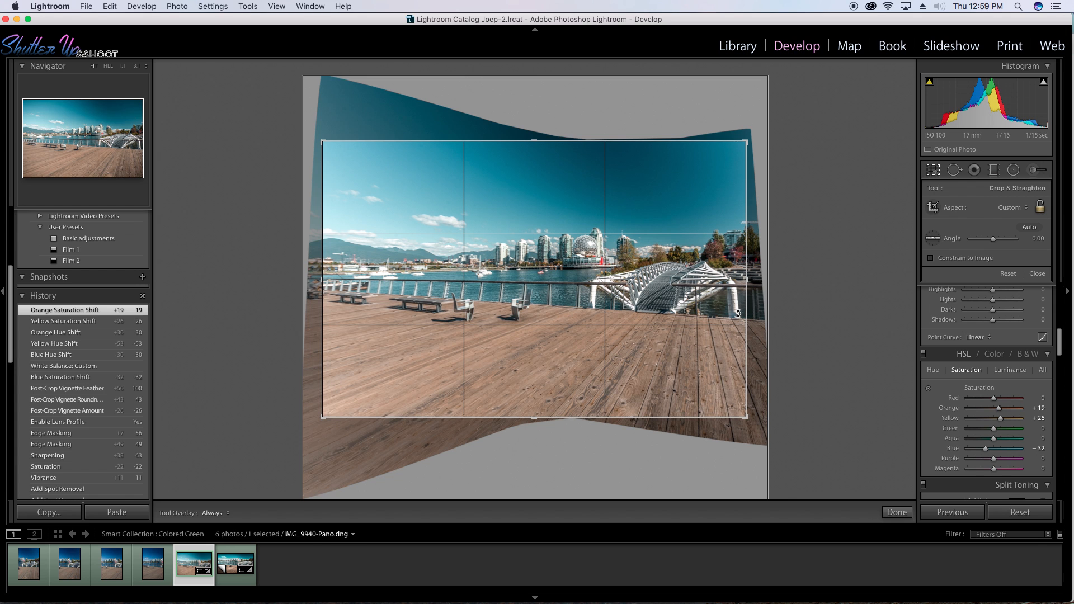
drag(321, 279, 351, 285)
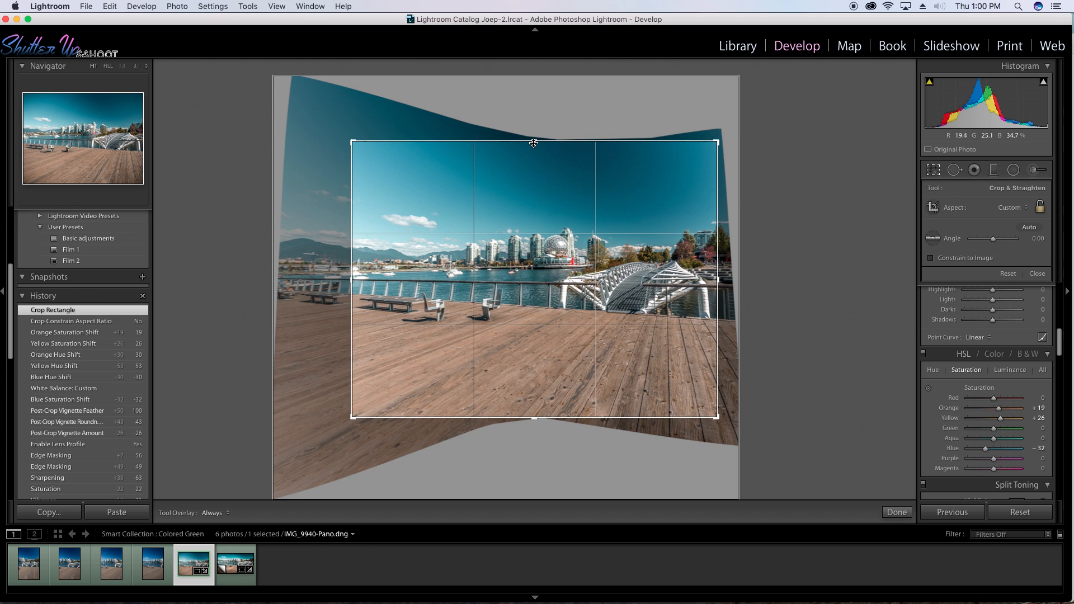
drag(534, 144, 533, 162)
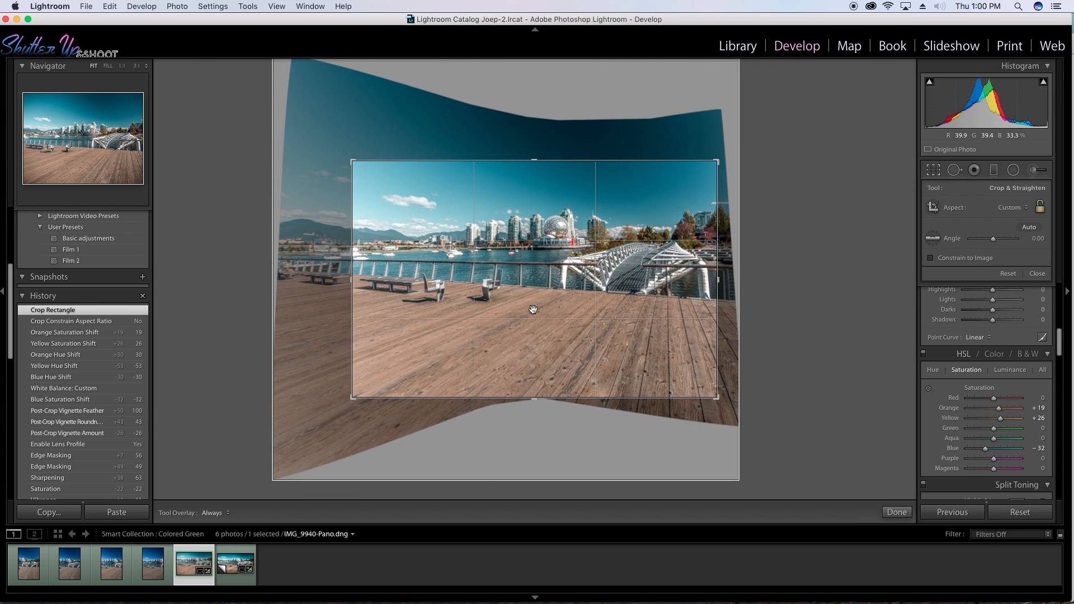
drag(536, 395, 535, 395)
drag(718, 279, 723, 279)
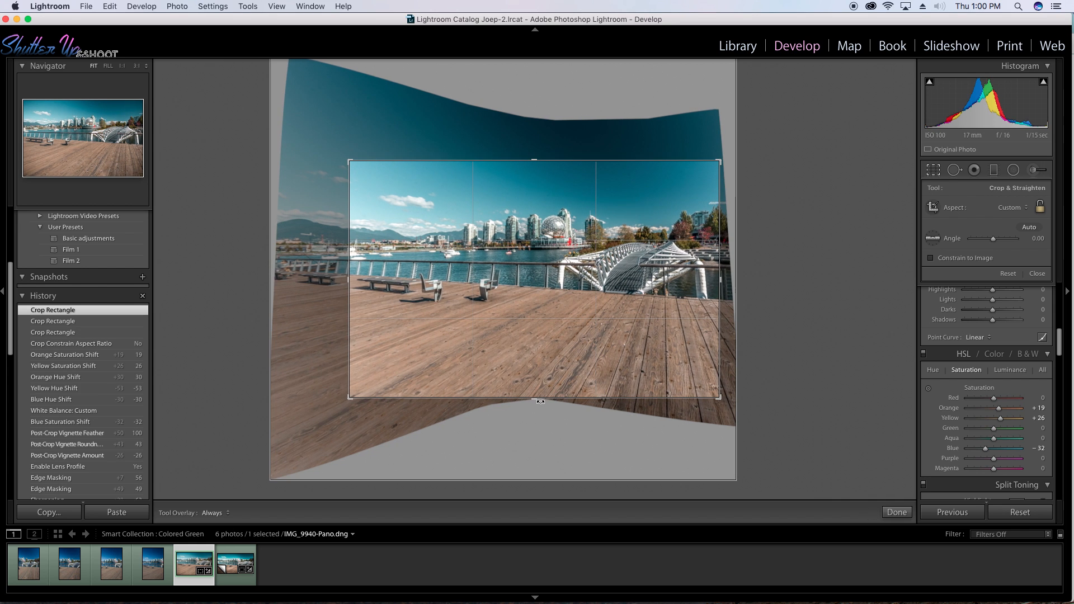
drag(534, 398, 533, 390)
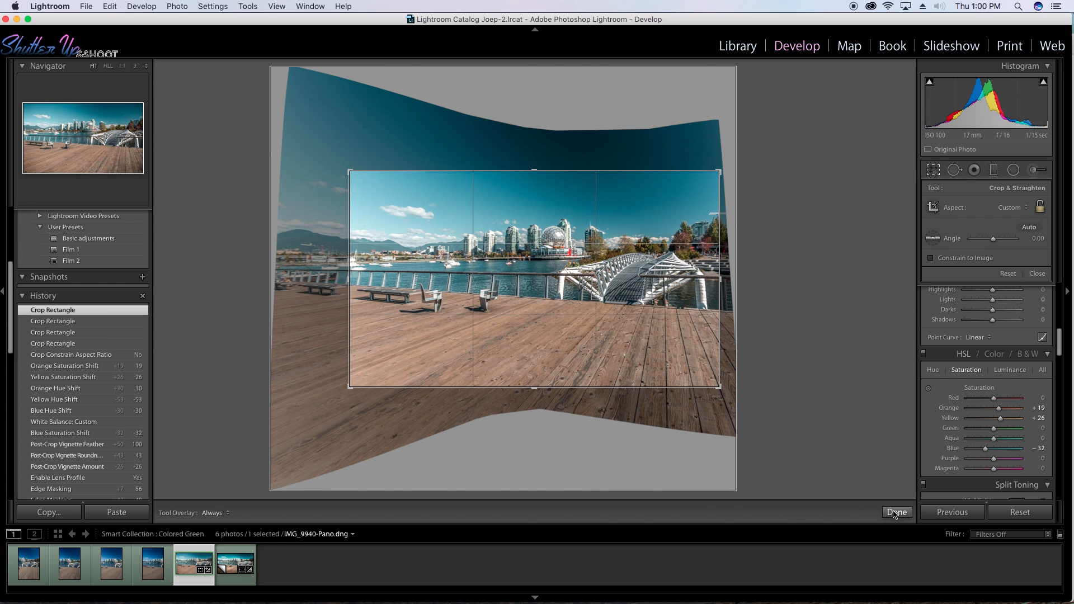
click(895, 512)
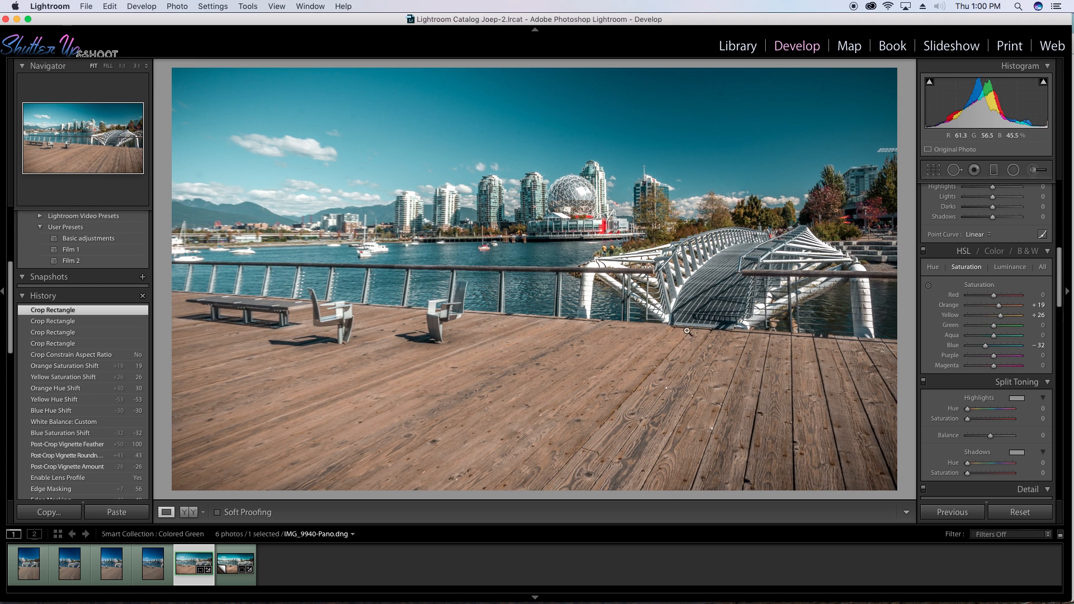
Draw a circular radial filter around the dome building on the skyline and centre it on the dome.
scroll(1033, 286, up, 10)
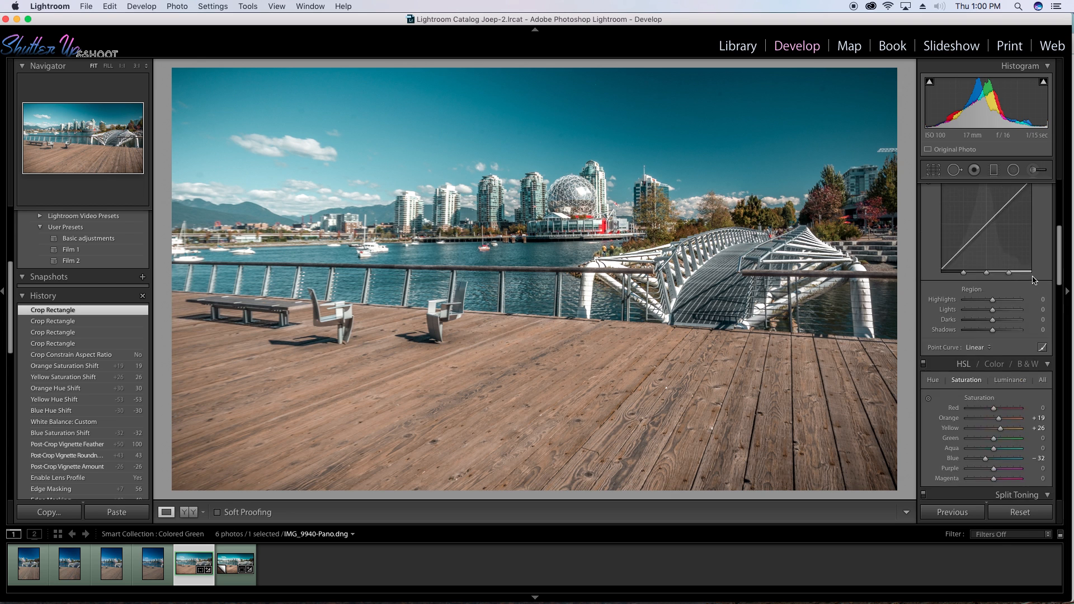
scroll(1033, 285, up, 3)
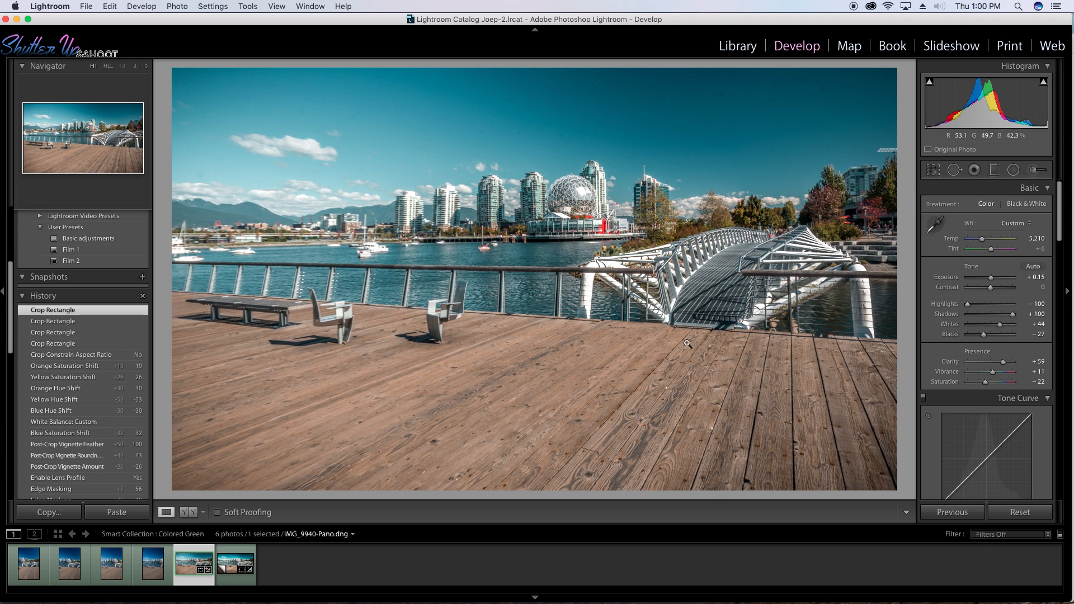
click(1012, 169)
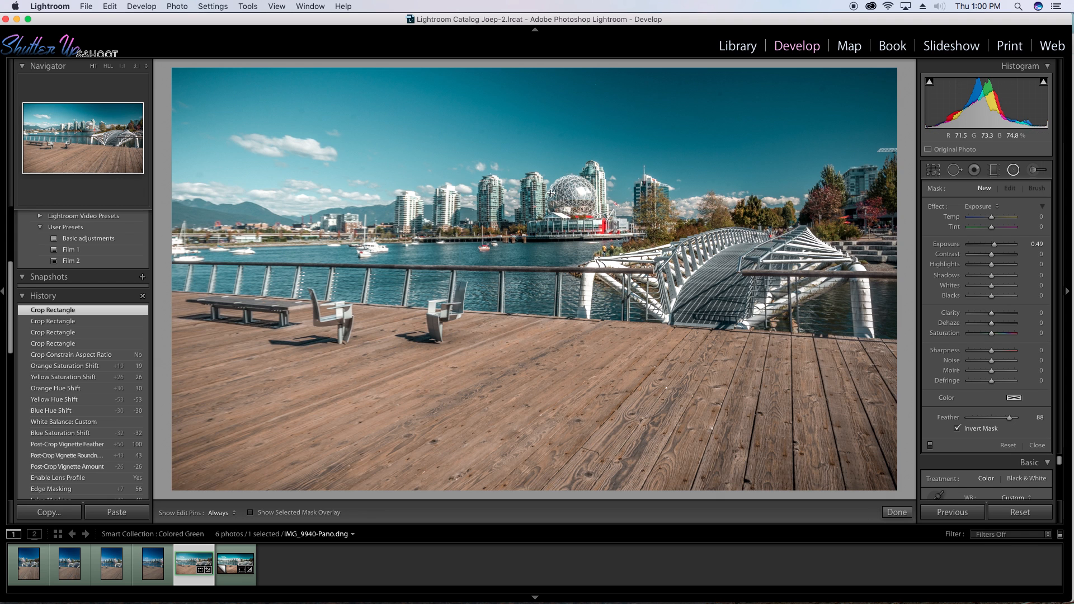
drag(551, 185, 616, 248)
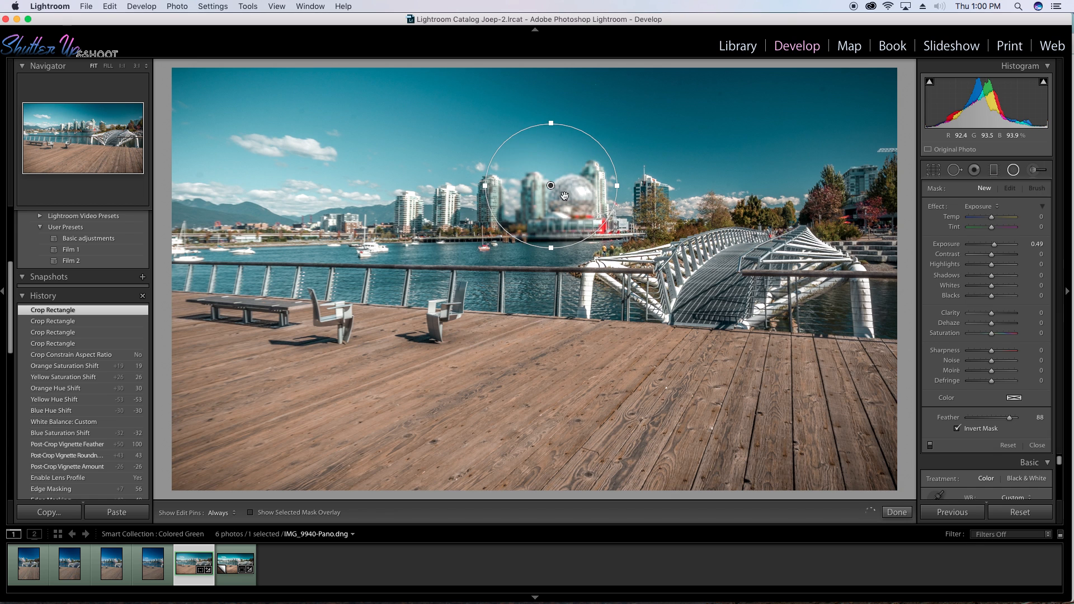
drag(552, 189, 570, 202)
Apply the highlight person preset to the dome's radial filter, set its Clarity and Contrast to 21, and fine-tune its position over the dome.
click(990, 206)
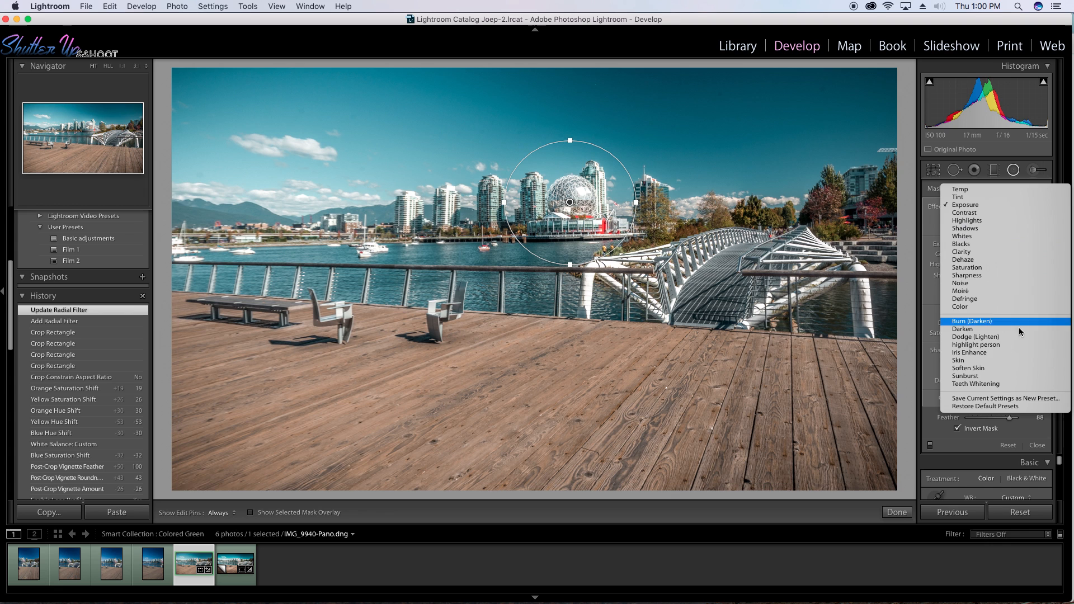
click(985, 345)
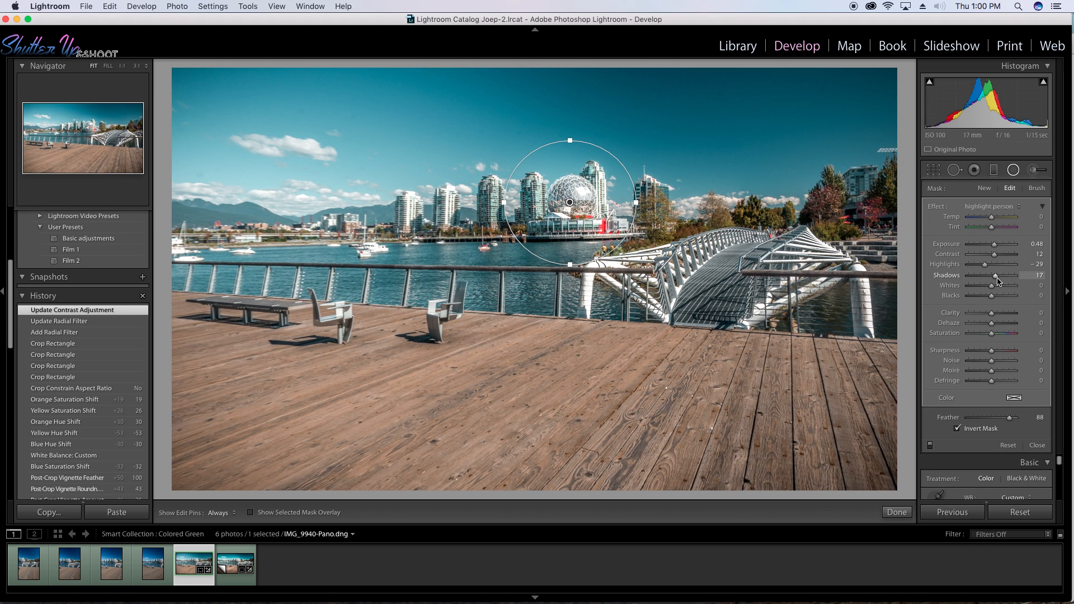
click(998, 314)
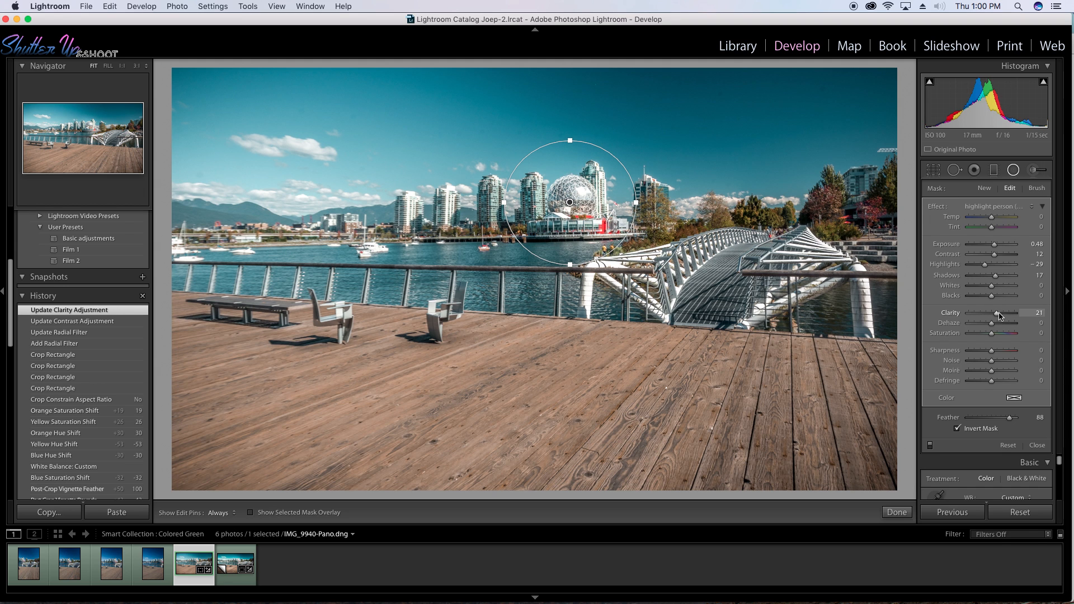
click(998, 259)
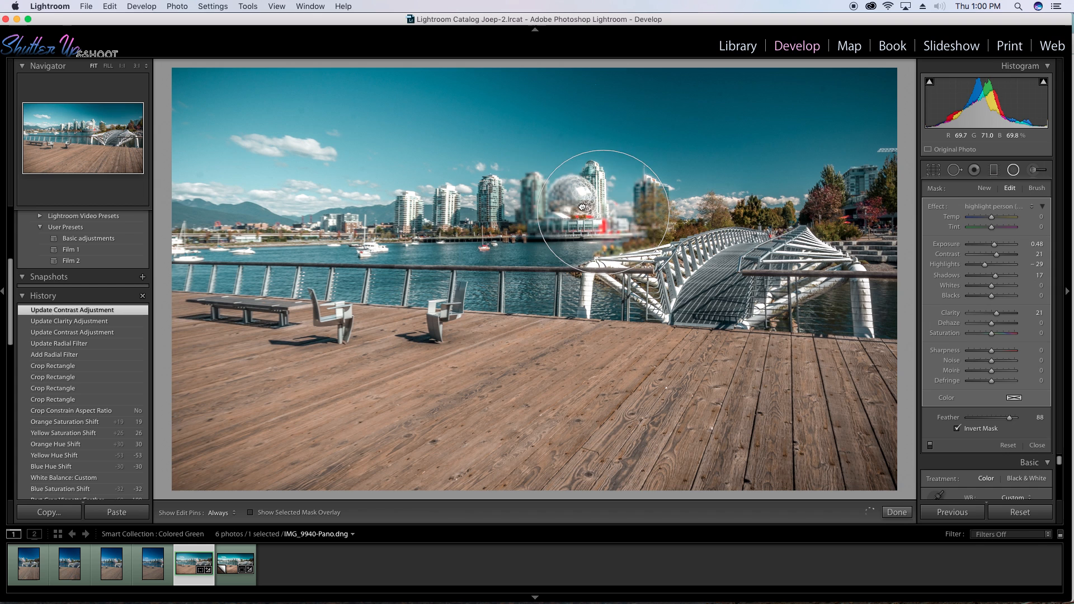
drag(559, 200, 568, 204)
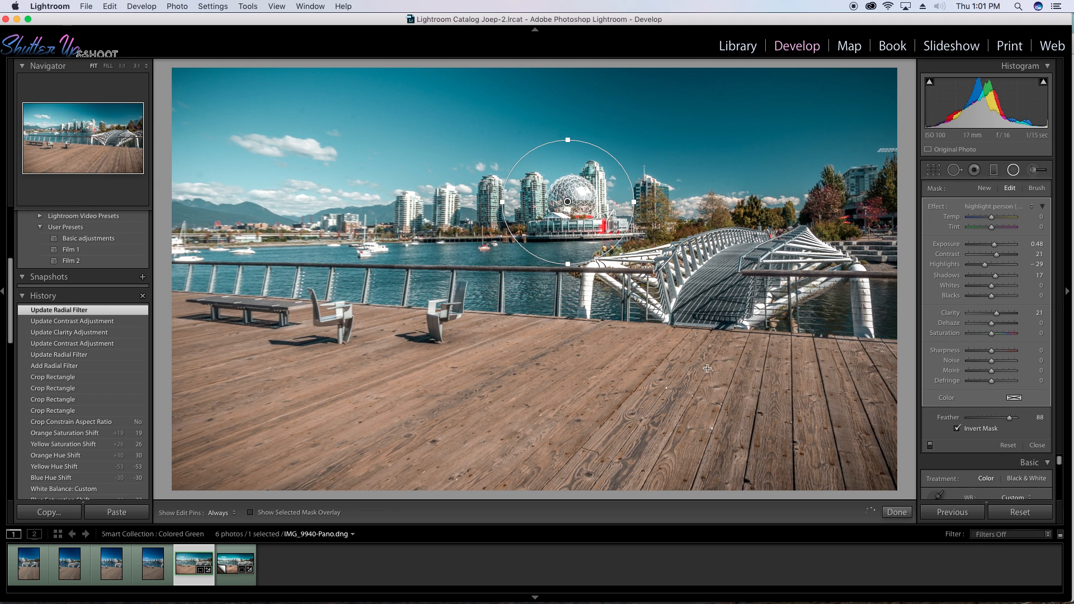
Duplicate the dome's radial filter and move the copy to the boardwalk at the near end of the white footbridge.
right_click(568, 203)
click(596, 207)
drag(568, 203, 684, 332)
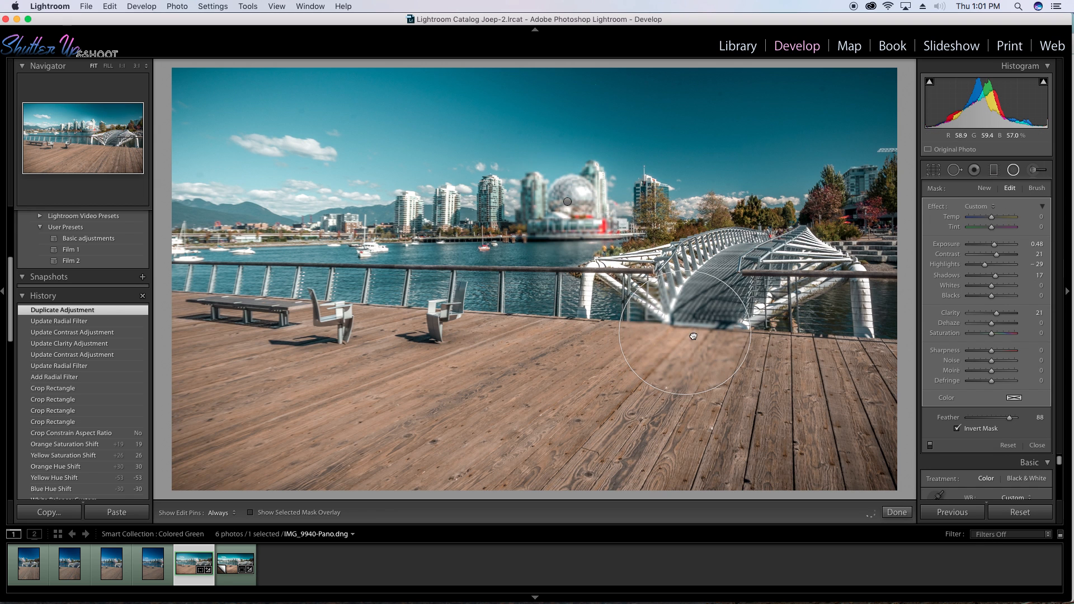
Reshape the copied radial filter into a narrow tilted ellipse along the footbridge walkway and set its Exposure to 0.63.
drag(753, 333, 693, 339)
drag(723, 283, 752, 231)
drag(693, 340, 704, 312)
drag(754, 211, 743, 234)
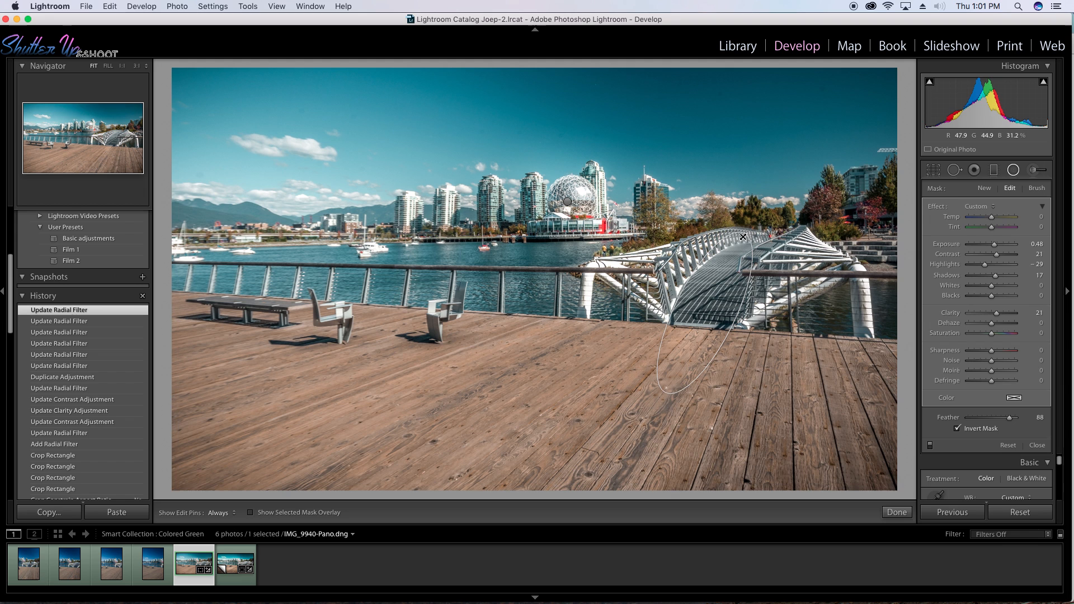
drag(667, 391, 664, 393)
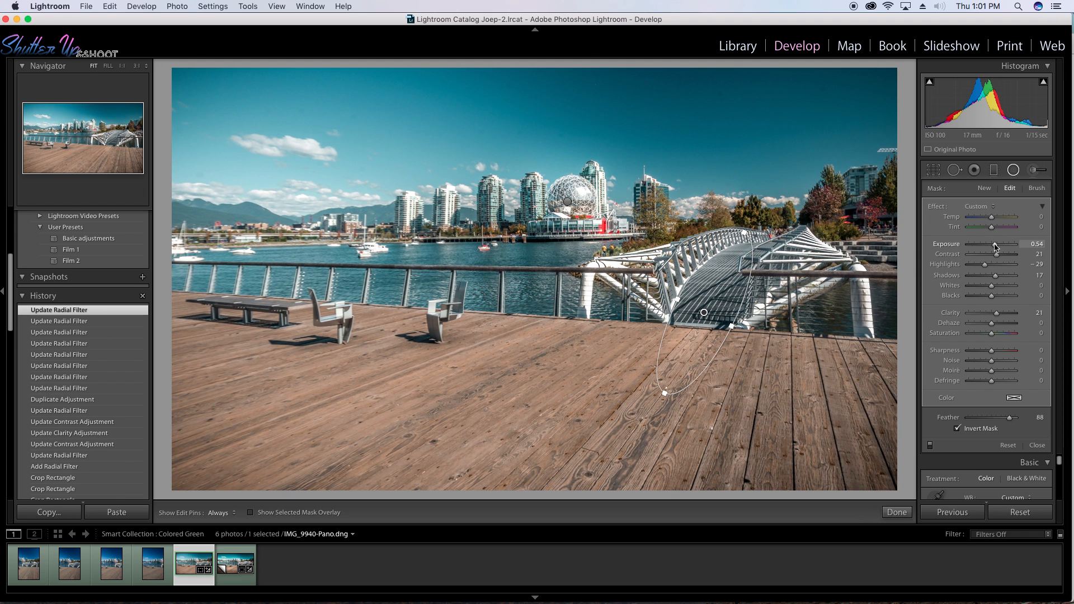
drag(994, 246, 993, 245)
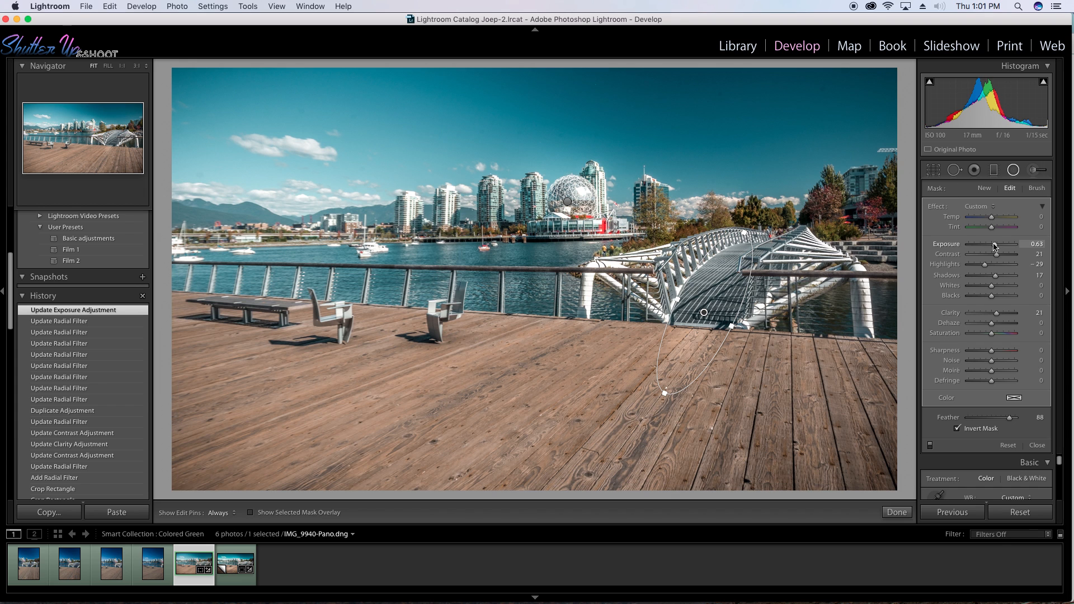
Duplicate the footbridge's radial filter, move the copy onto the deck in front of the left chair, and set its Feather to 94.
right_click(704, 314)
click(711, 322)
drag(702, 314, 314, 394)
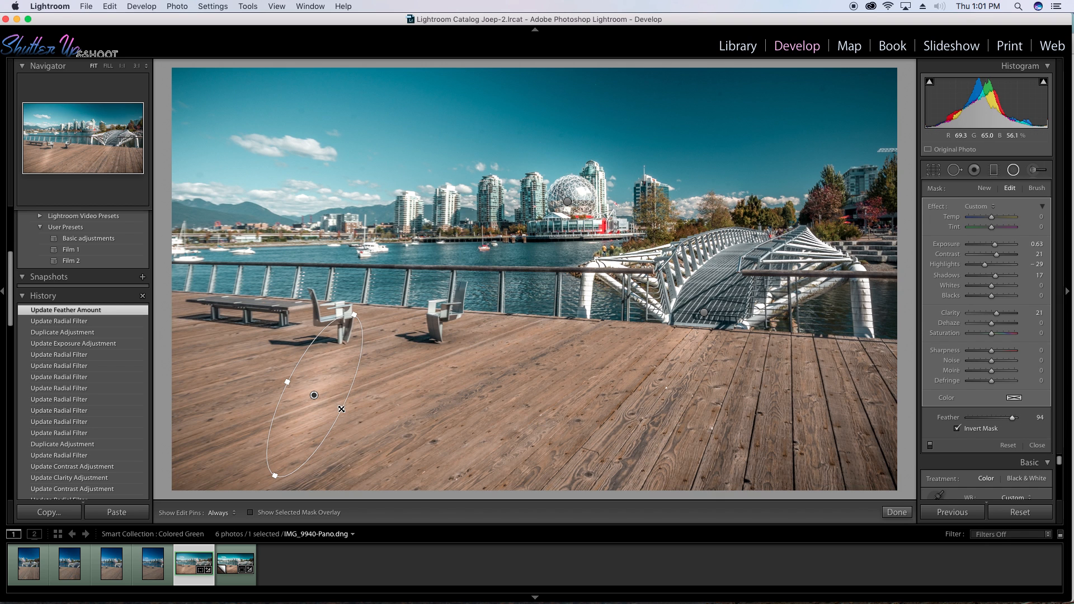
Reshape the deck's radial filter into a wide horizontal ellipse below the chairs and set its Exposure to 0.50.
drag(355, 418, 436, 458)
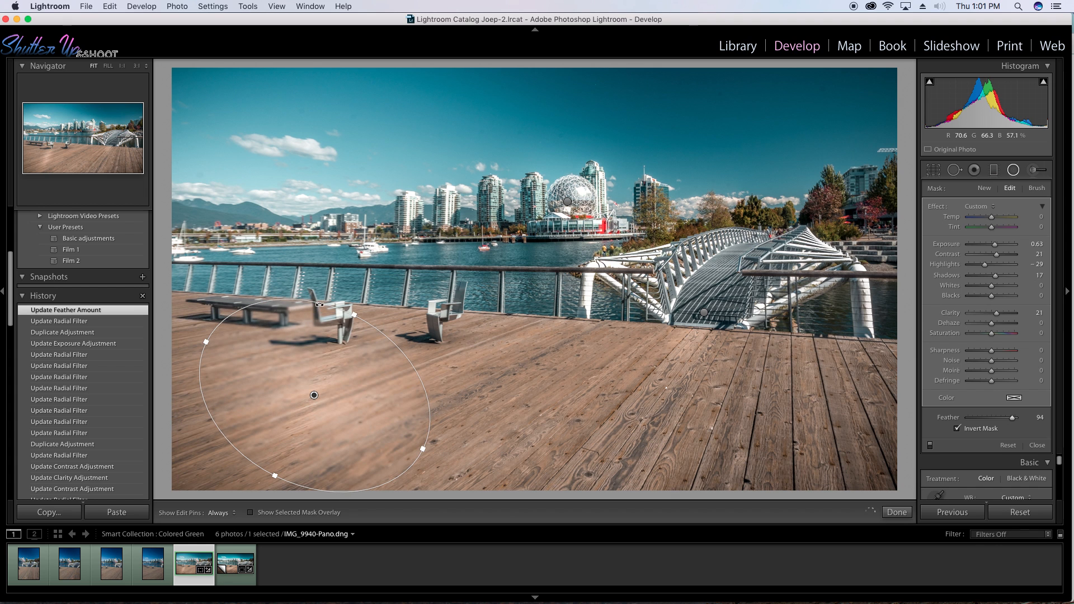
drag(338, 308, 341, 342)
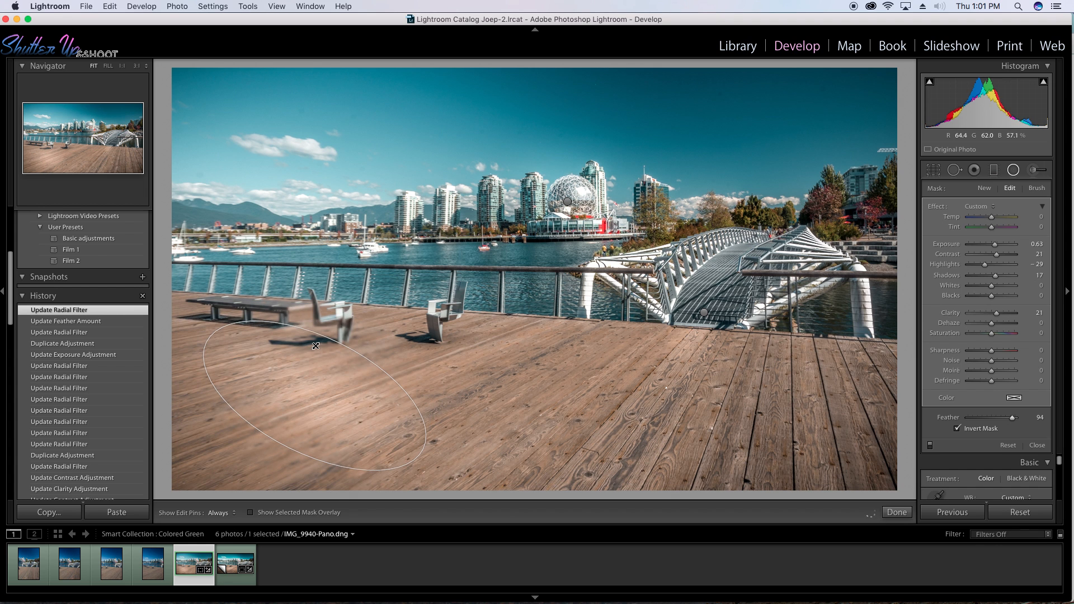
drag(433, 435, 450, 395)
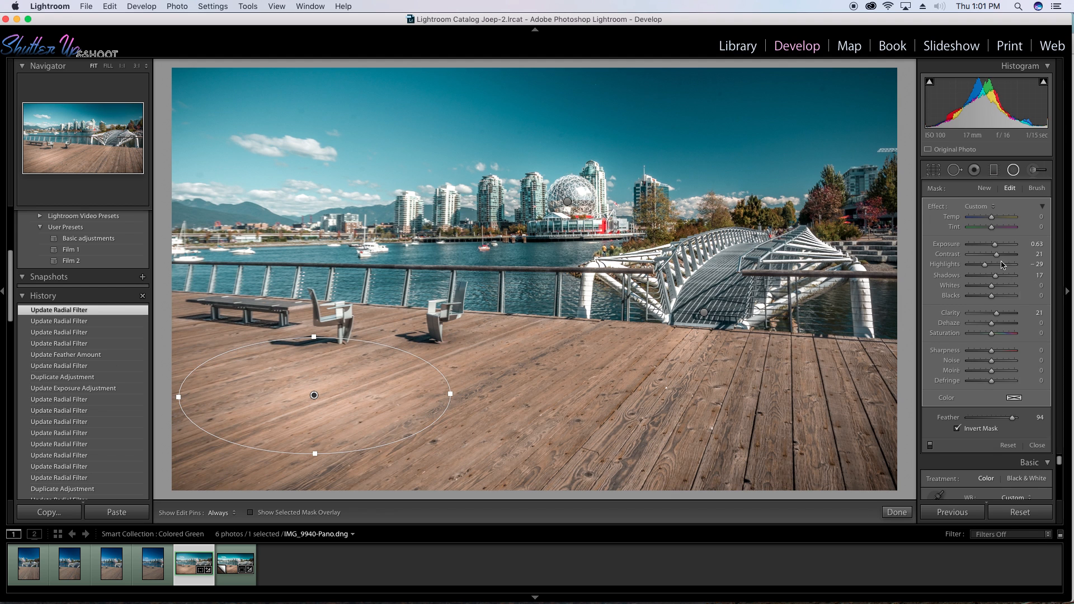
drag(995, 248, 994, 249)
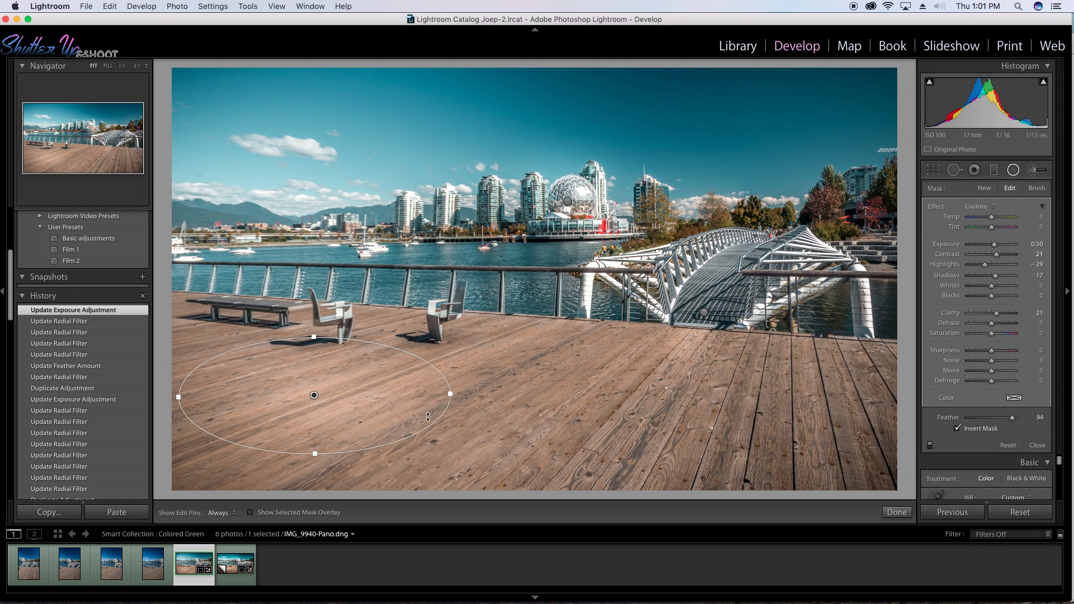
Duplicate the deck's radial filter, move the copy across to the right part of the deck, and finish the radial filter edits.
right_click(313, 395)
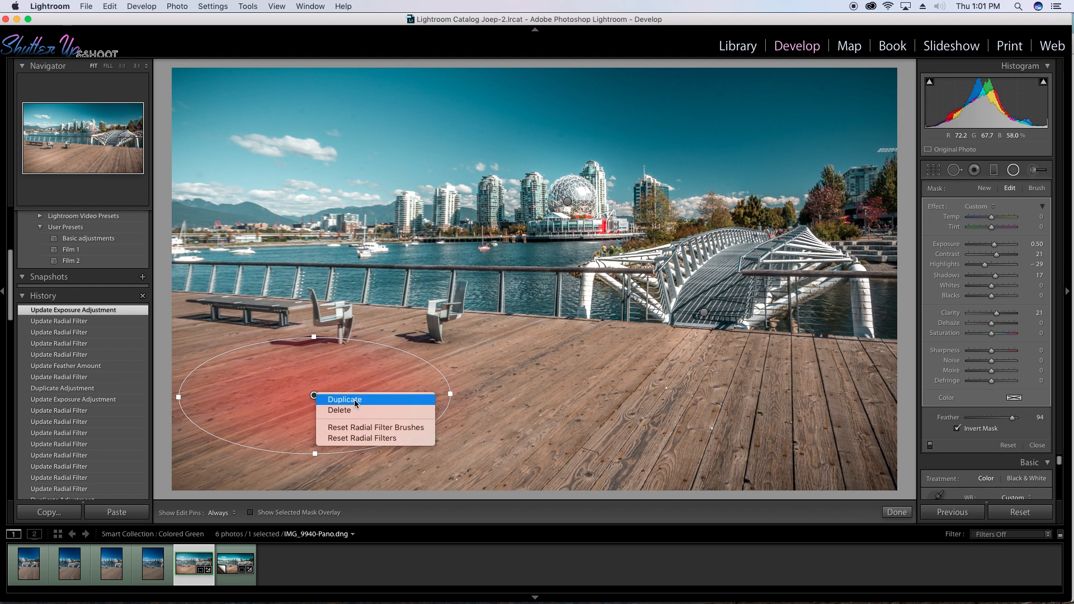
click(355, 401)
drag(329, 400, 773, 414)
click(899, 513)
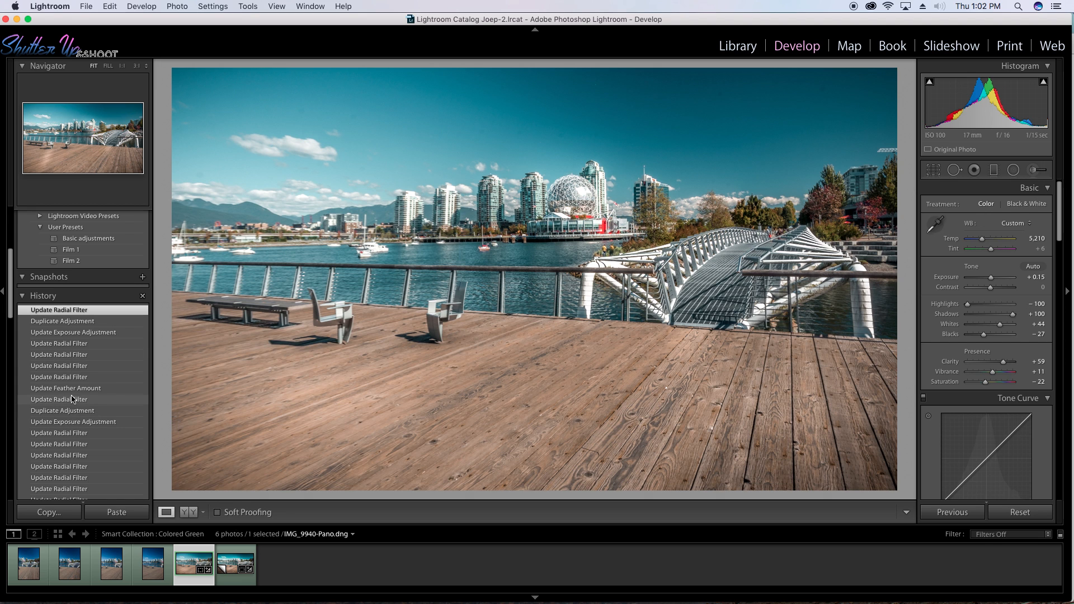
Compare the photo with its history state just before the first radial filter was added, and return to the latest state.
scroll(73, 398, down, 3)
scroll(78, 428, down, 2)
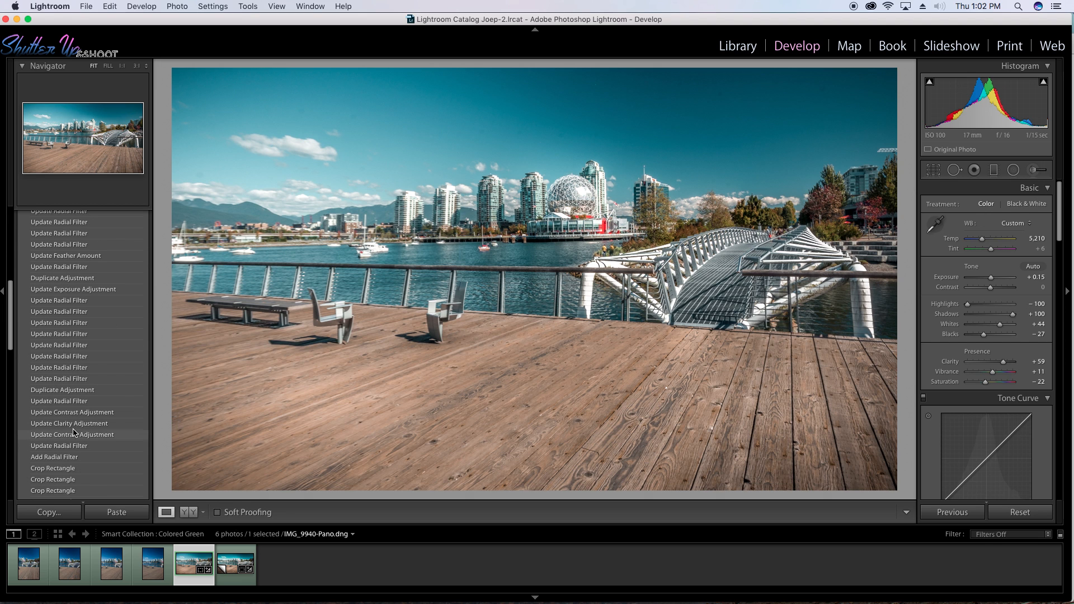
click(83, 471)
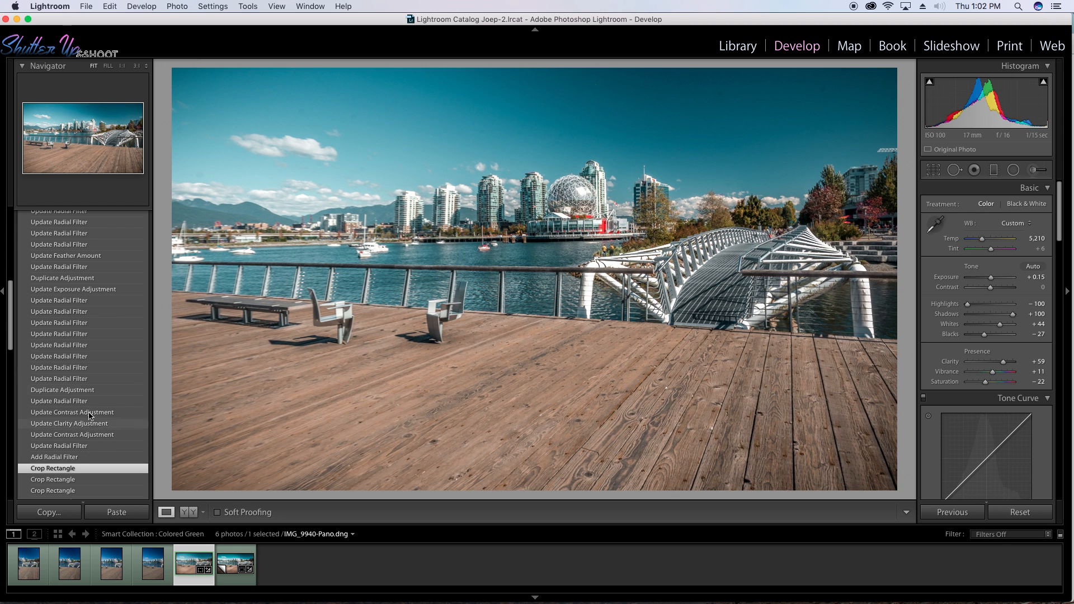
scroll(87, 391, up, 5)
click(83, 321)
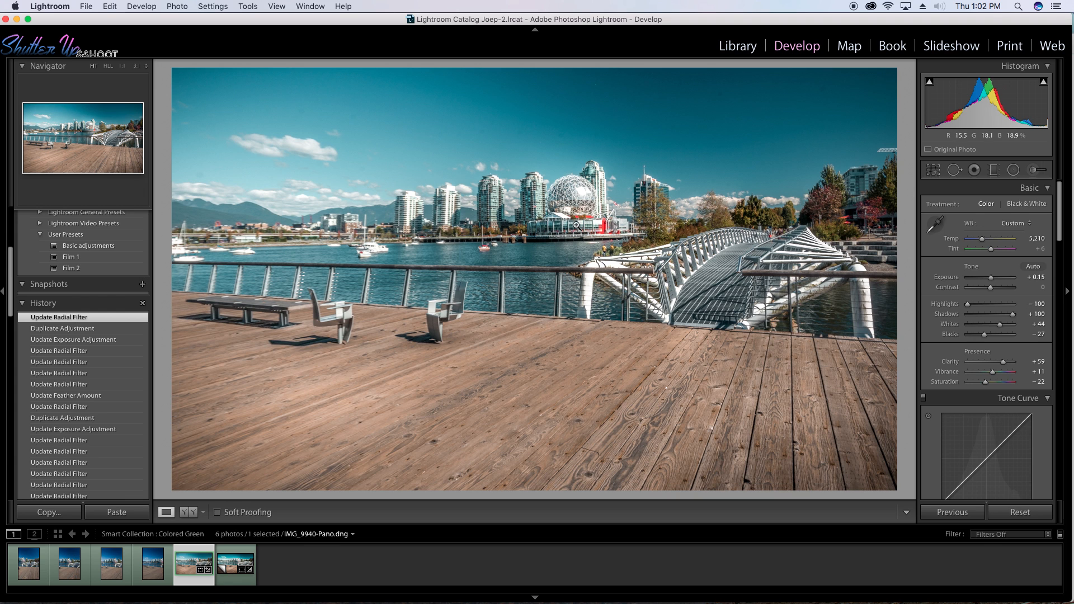
Draw a slightly tilted graduated filter across the deck and set its Exposure to -0.65, Contrast to 35 and Clarity to 67.
click(993, 170)
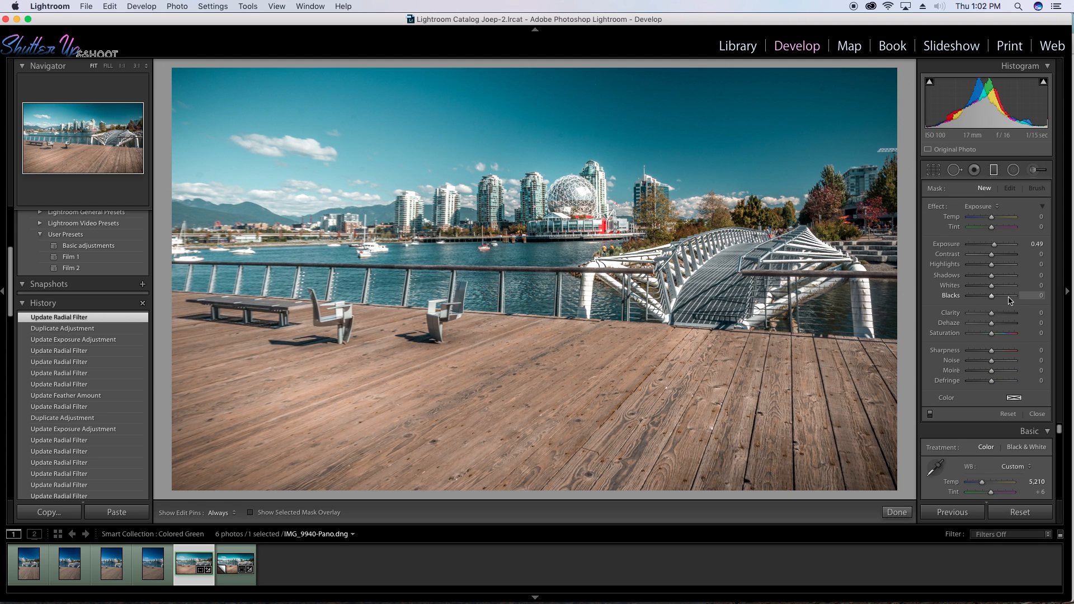
drag(464, 405, 474, 317)
drag(473, 316, 473, 316)
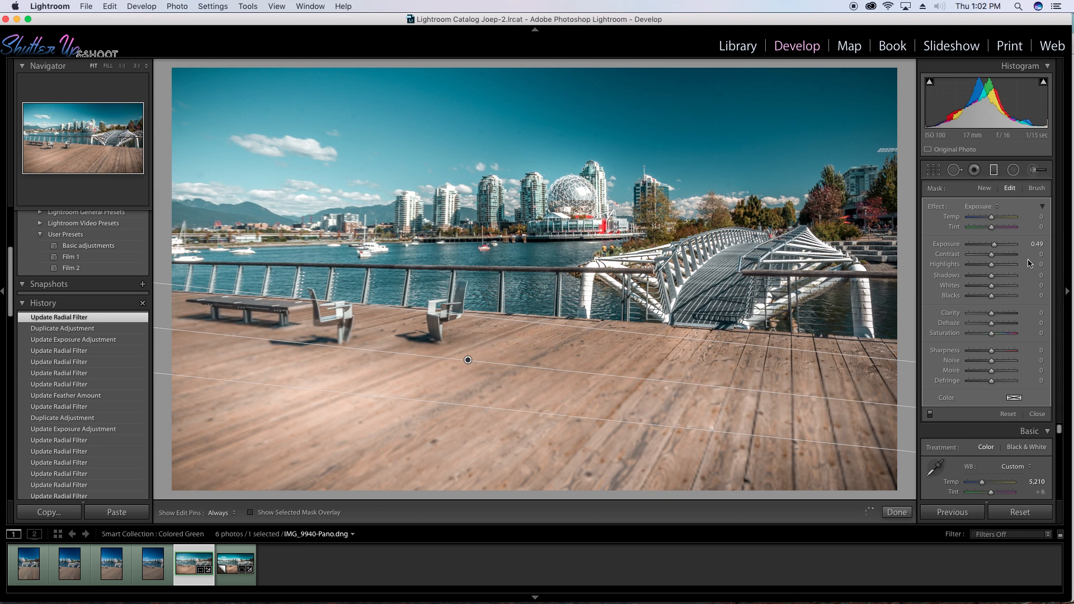
drag(993, 245, 1001, 255)
drag(992, 313, 1010, 320)
click(897, 512)
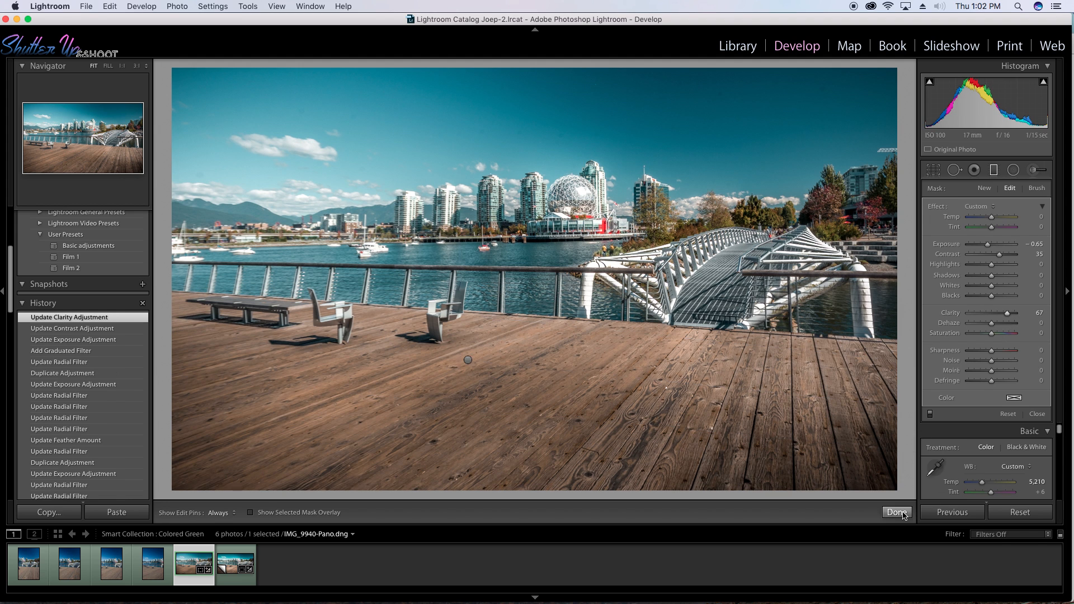
Paint the upper-left corner and upper sky with a size 27 adjustment brush at Exposure -0.35, and lower its Exposure to -0.54.
click(1032, 174)
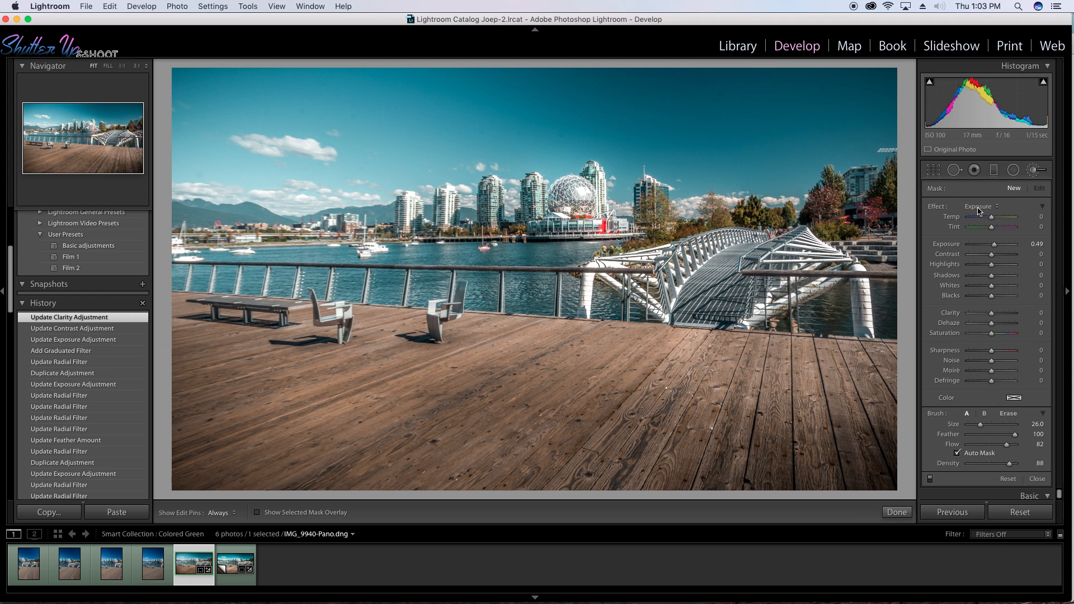
drag(996, 247, 989, 247)
scroll(279, 199, up, 3)
scroll(311, 138, down, 2)
mouse_move(178, 73)
mouse_down()
mouse_move(511, 73)
mouse_move(272, 85)
mouse_move(272, 96)
mouse_move(525, 97)
mouse_move(180, 107)
mouse_move(177, 118)
mouse_up()
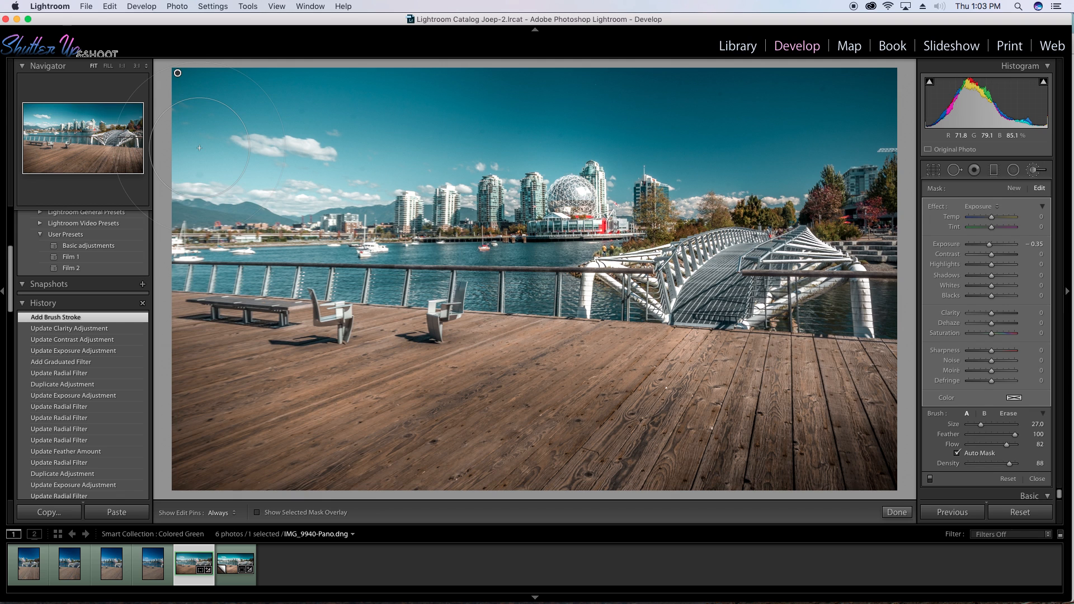
key(h)
drag(581, 102, 580, 101)
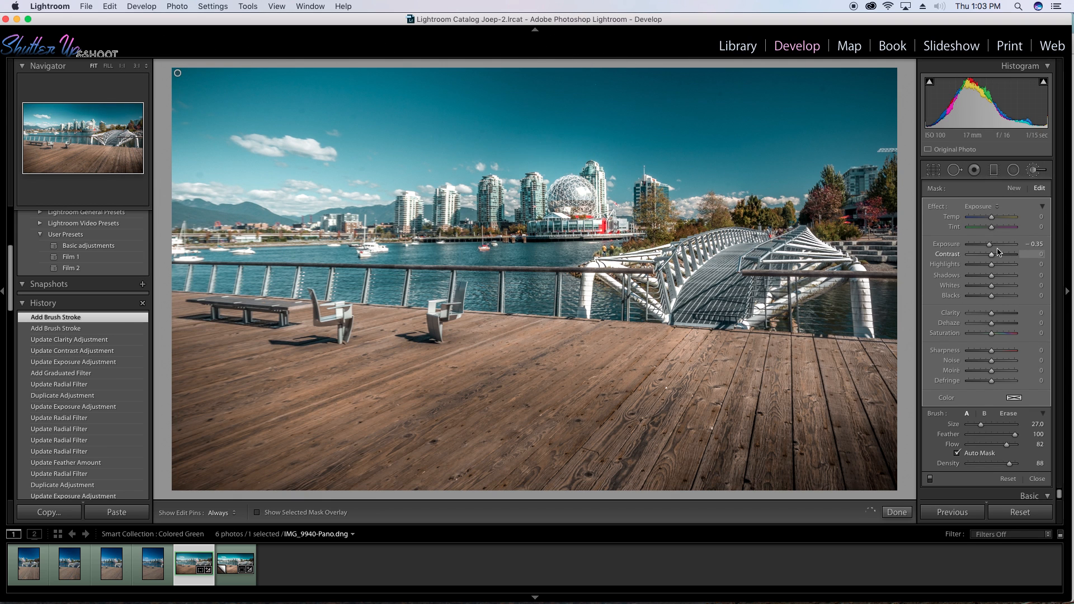
drag(990, 247, 988, 248)
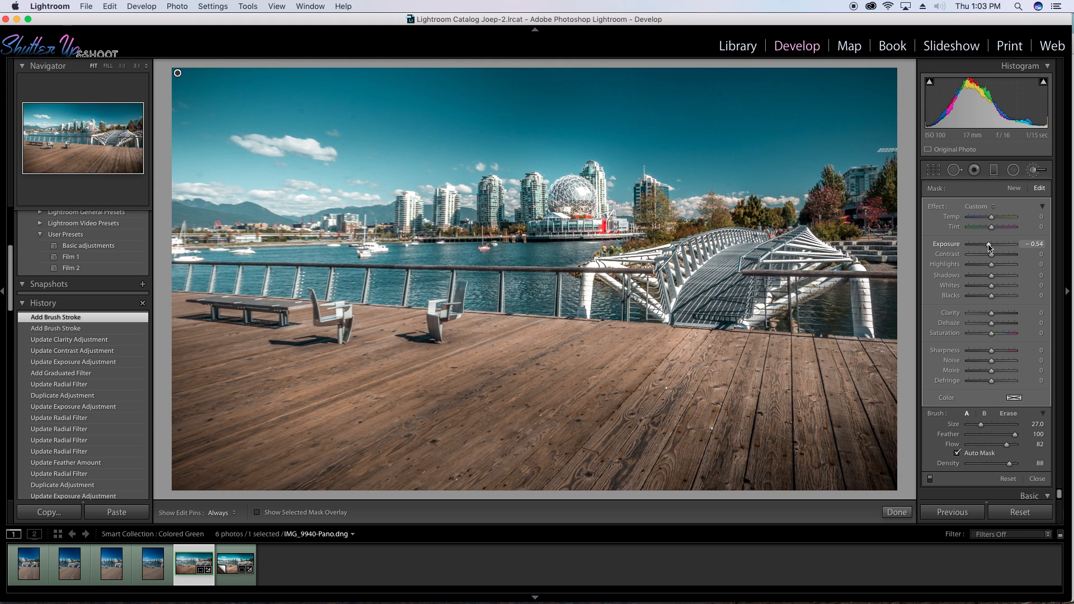
Create a second adjustment brush mask at Exposure -0.35, paint along the upper sky and its corners, and finish the brush edits.
click(1014, 188)
mouse_move(239, 72)
mouse_down()
mouse_move(454, 68)
mouse_move(110, 75)
mouse_up()
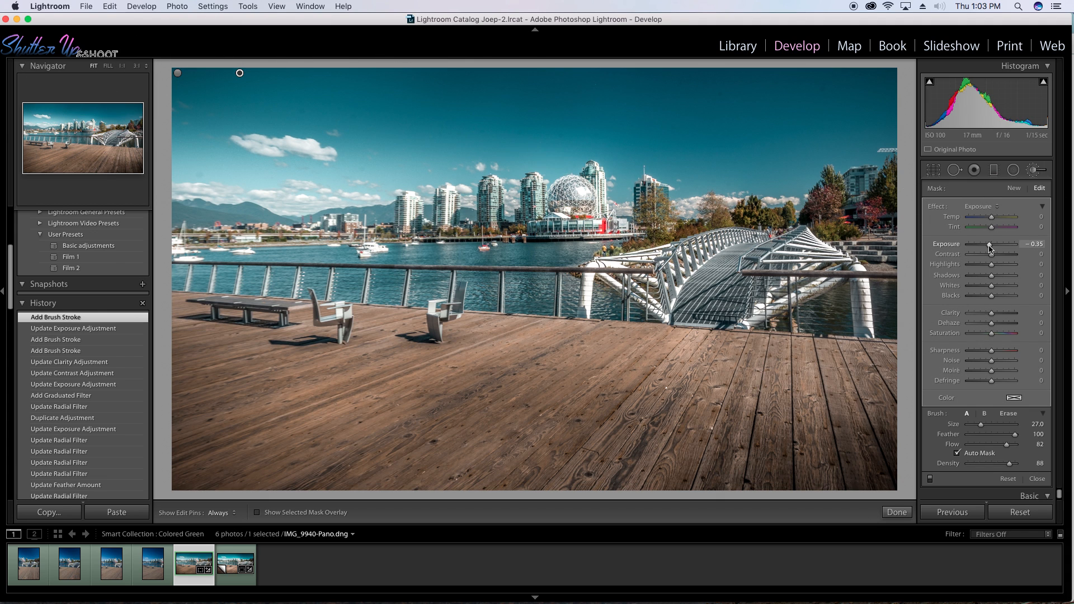
drag(875, 102, 325, 64)
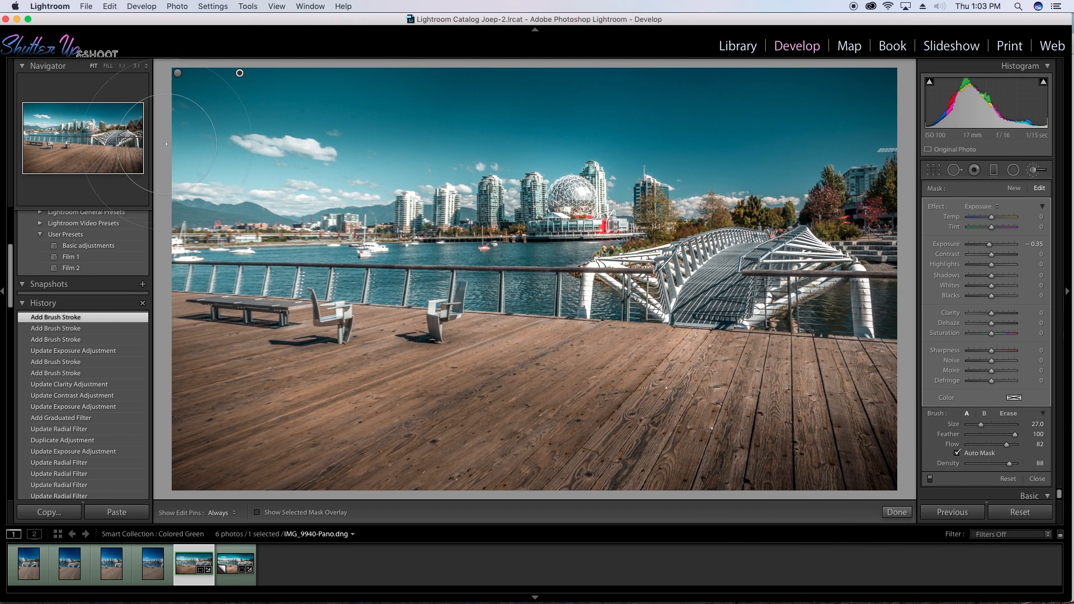
click(896, 512)
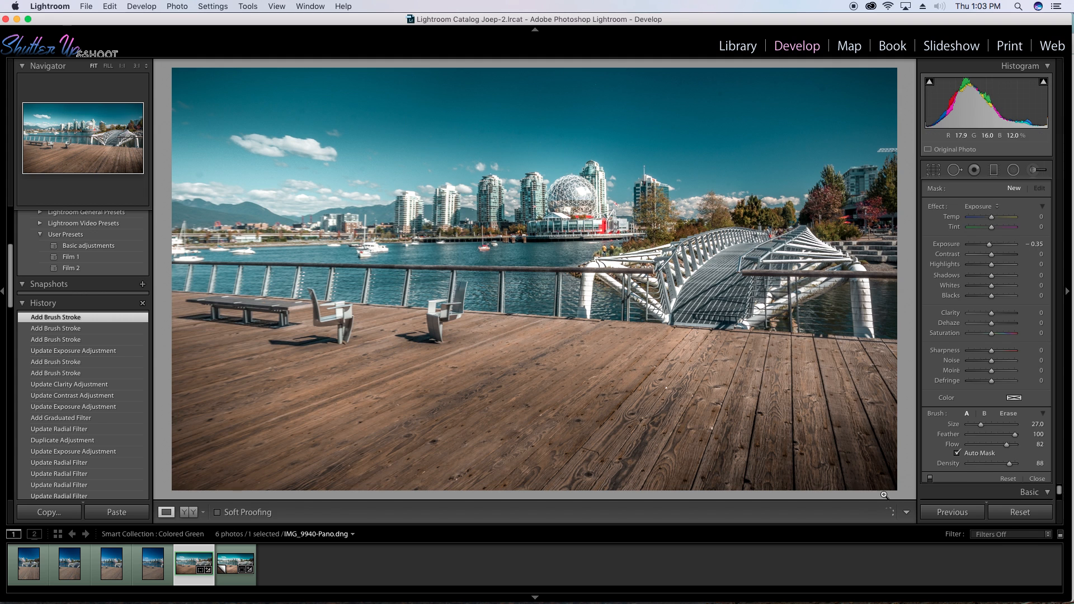
Draw a vertical graduated filter with Exposure -0.35 that darkens the photo's left side inward to the second chair, and apply it.
click(994, 169)
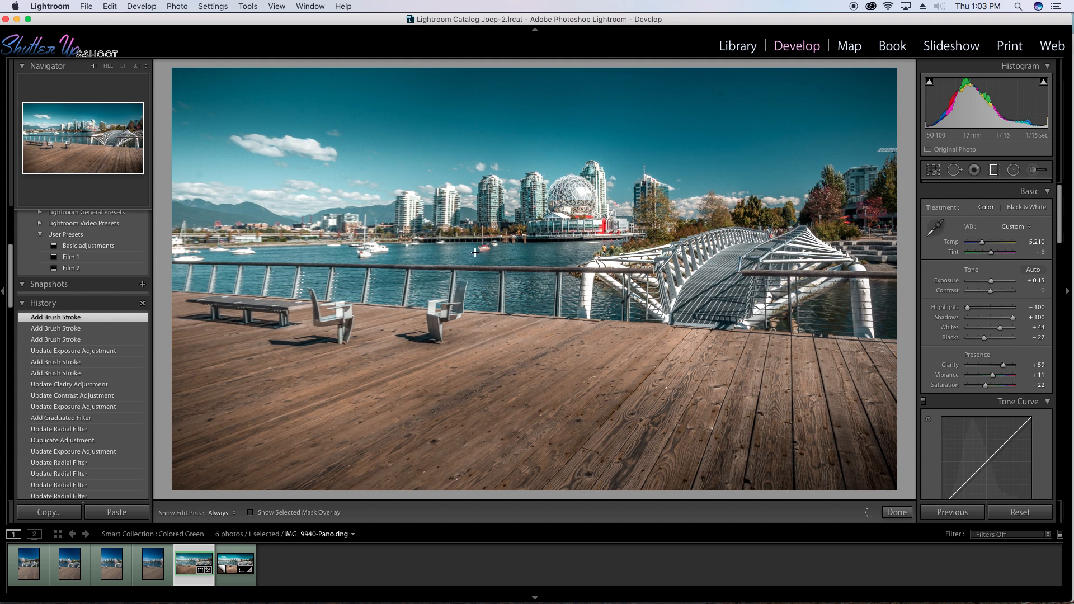
drag(187, 297, 418, 297)
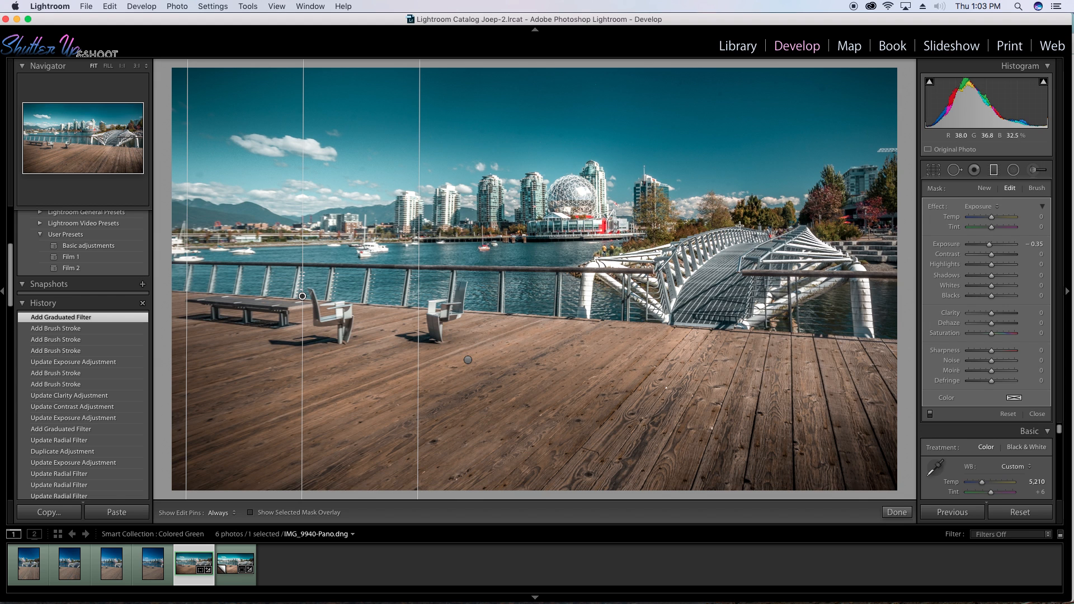
click(896, 512)
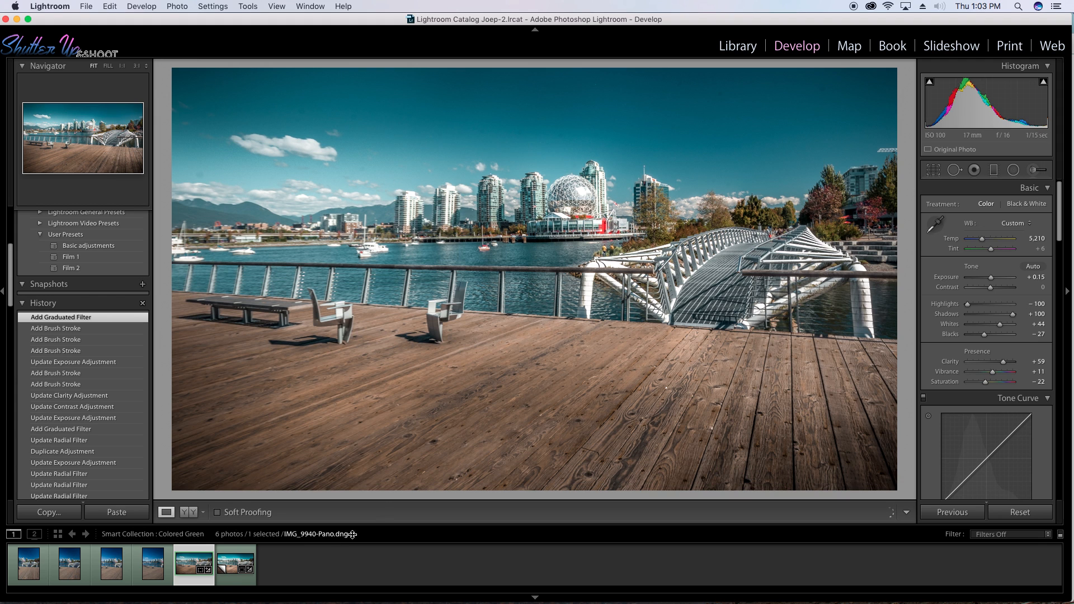
Compare the edited panorama IMG_9940-Pano.dng with its virtual copy, Copy 1, by switching between the two versions.
click(242, 586)
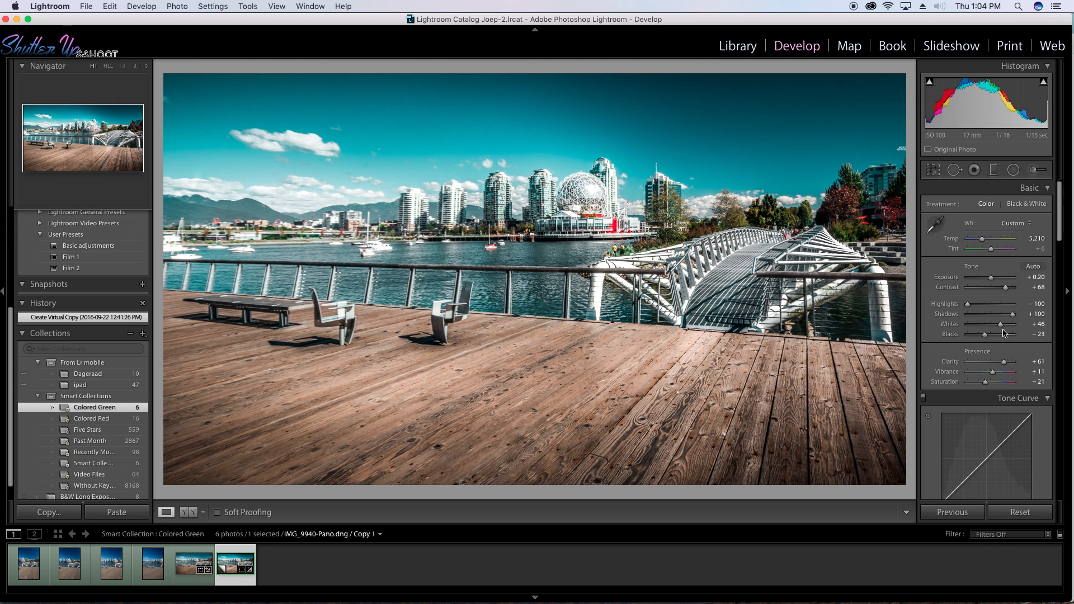
click(199, 580)
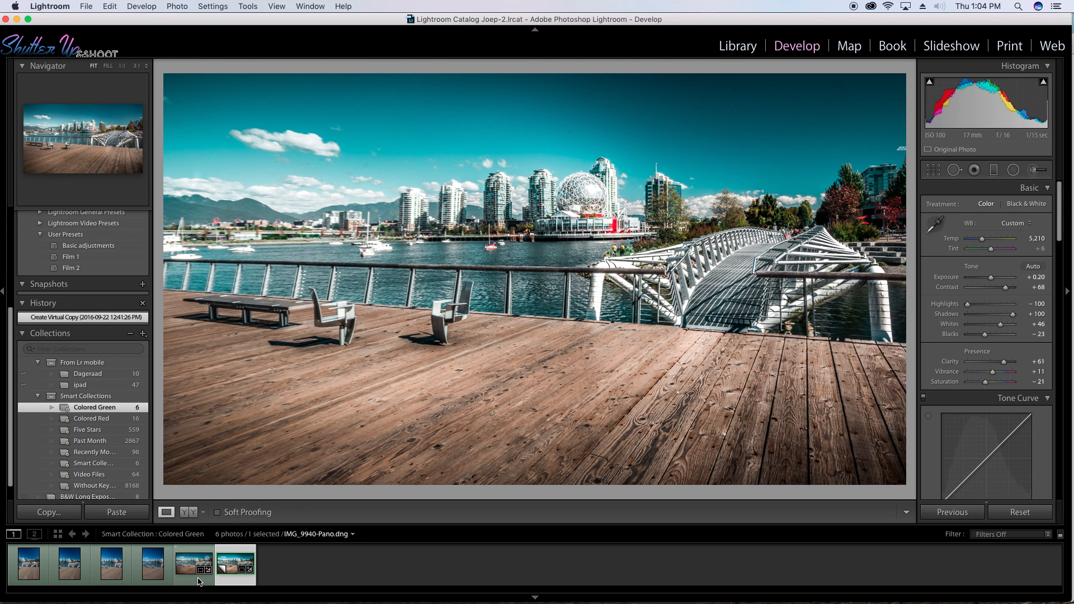
click(229, 582)
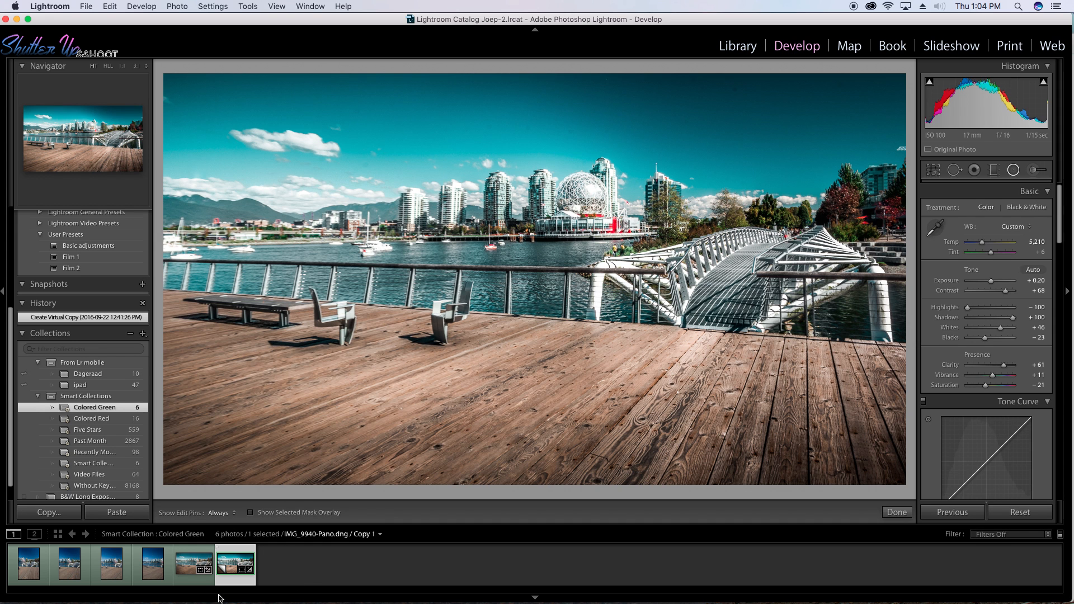
click(206, 581)
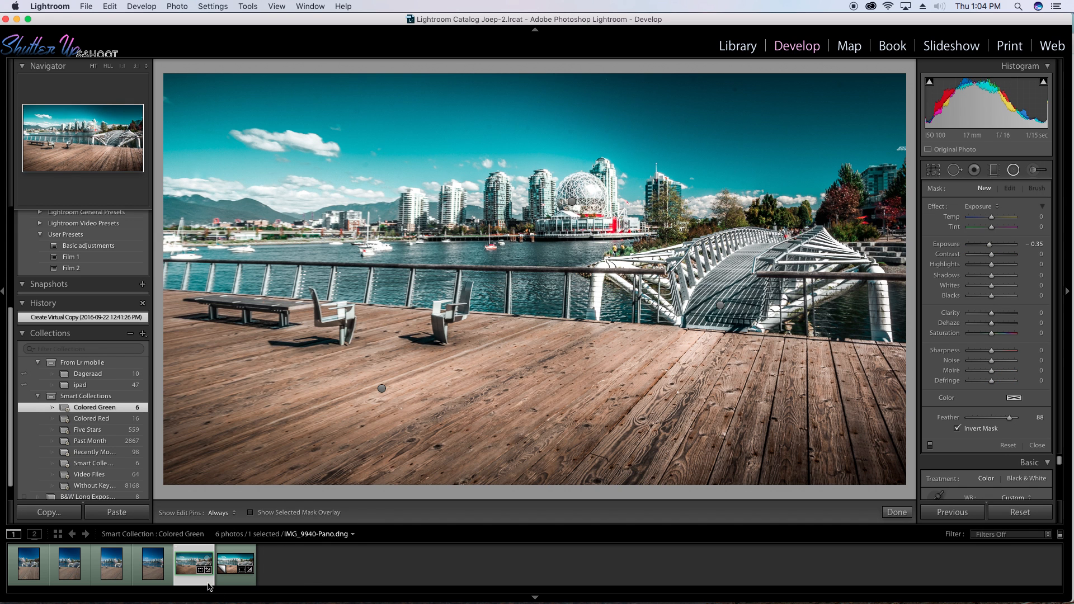